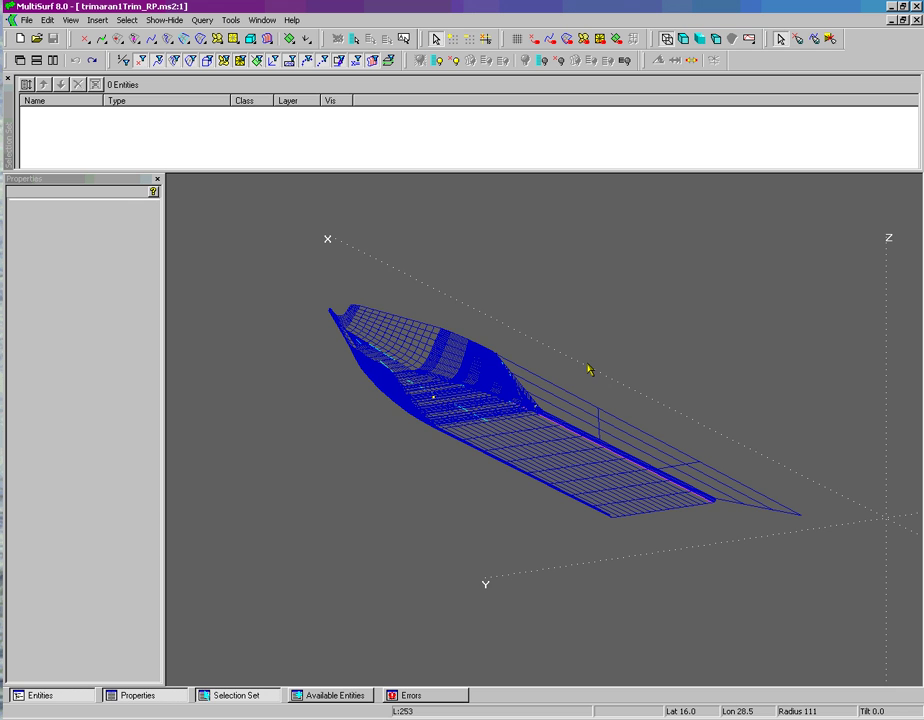
- Examine the trimaran hull in side and perspective views, checking the separate Light NURBS surfaces along its side
{"action": "middle_click_drag", "start_coordinate": [588, 369], "coordinate": [639, 340]}
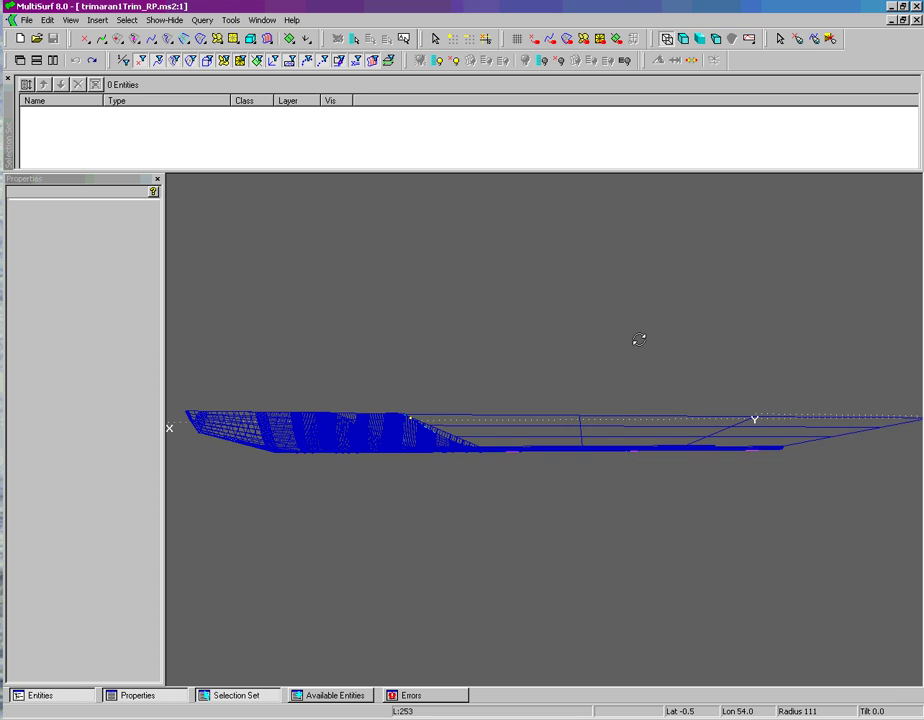
{"action": "right_click_drag", "start_coordinate": [639, 340], "coordinate": [589, 362]}
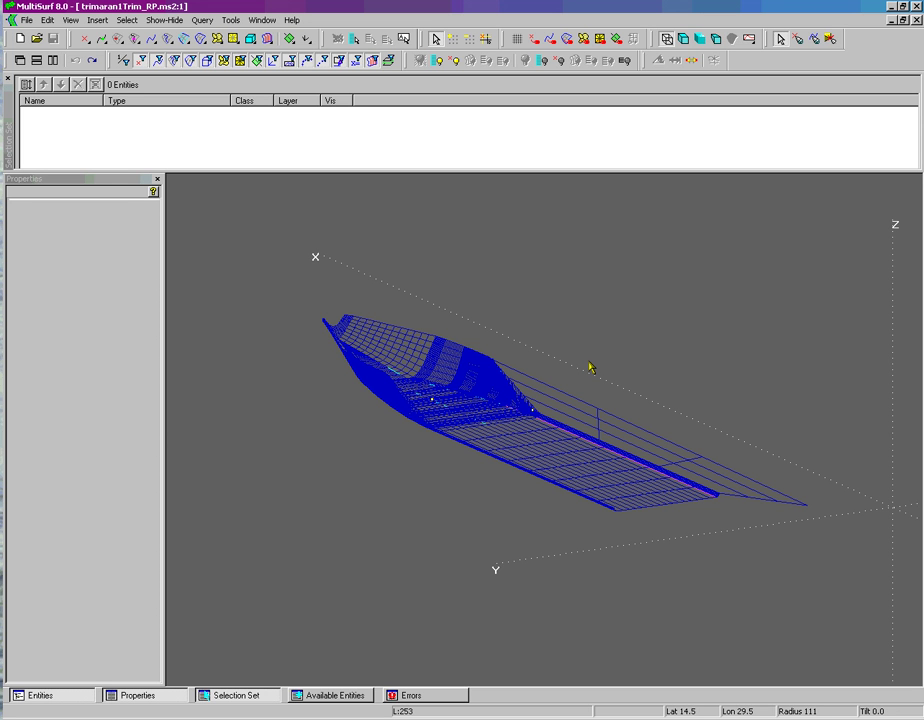
{"action": "key", "text": "y"}
{"action": "scroll", "coordinate": [403, 451], "scroll_direction": "up", "scroll_amount": 3}
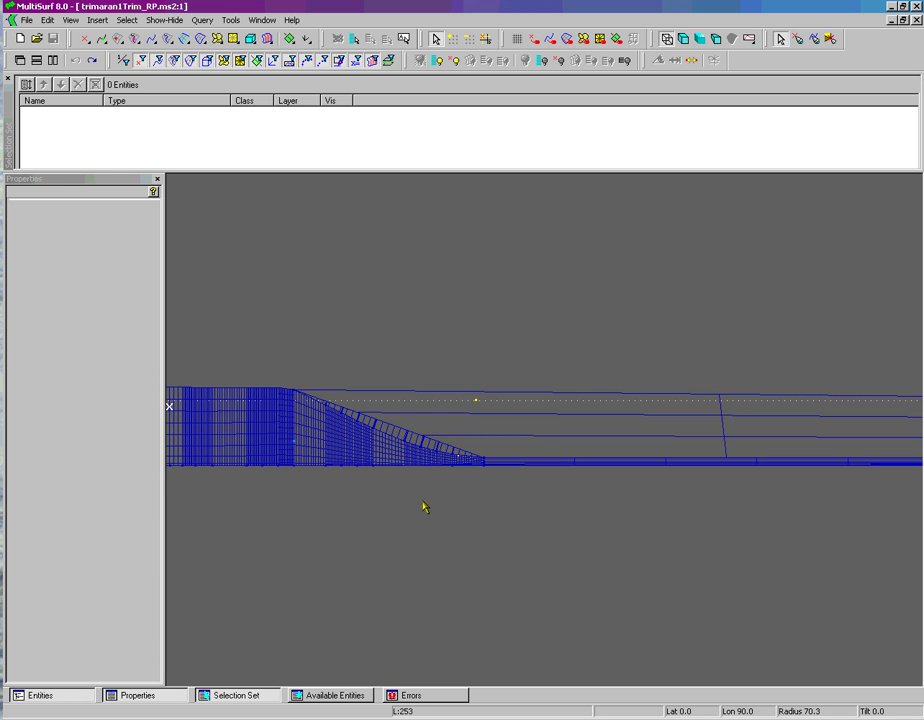
{"action": "scroll", "coordinate": [423, 505], "scroll_direction": "down", "scroll_amount": 2}
{"action": "scroll", "coordinate": [256, 428], "scroll_direction": "down", "scroll_amount": 1}
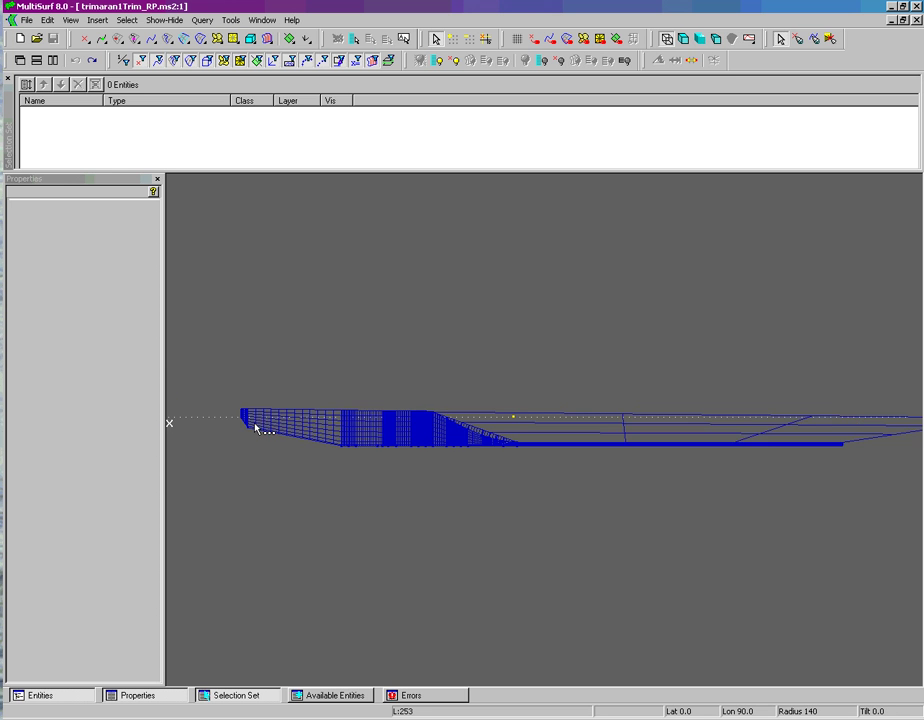
{"action": "middle_click_drag", "start_coordinate": [435, 461], "coordinate": [386, 491]}
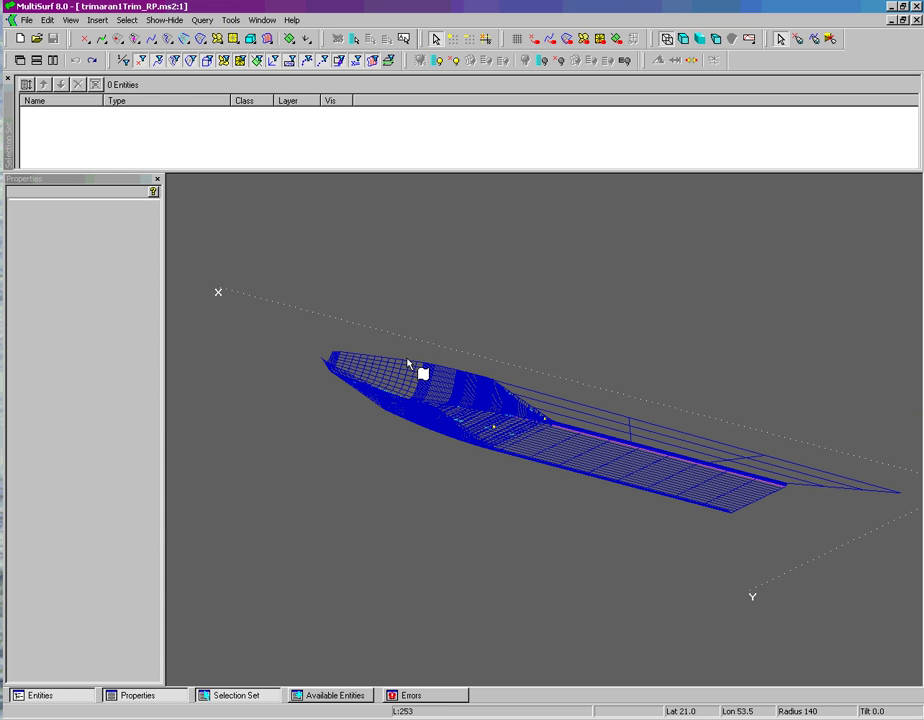
{"action": "left_click", "coordinate": [355, 368]}
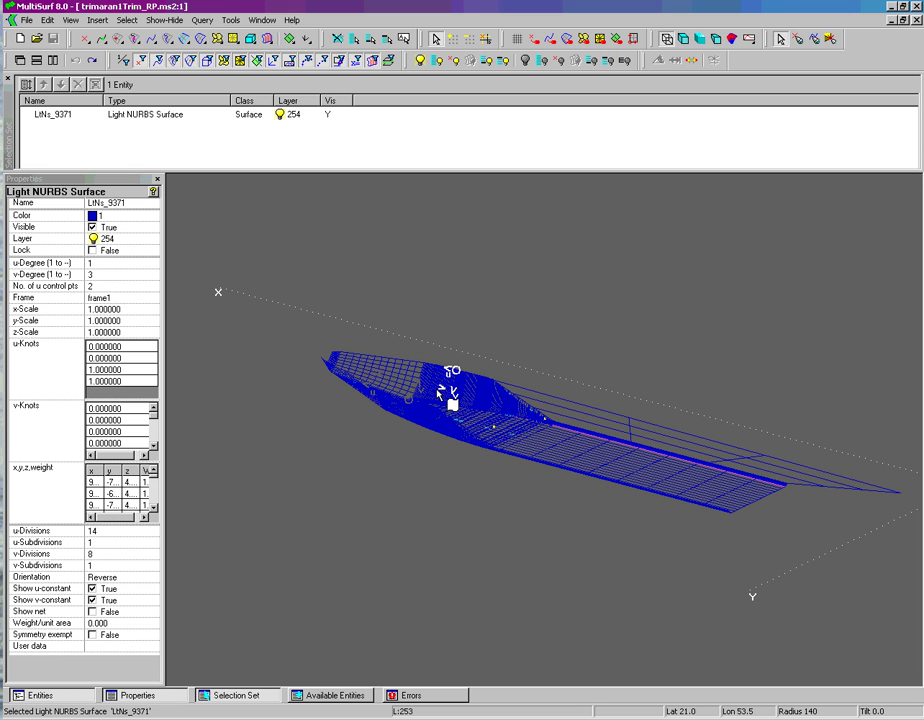
{"action": "left_click", "coordinate": [452, 400]}
{"action": "left_click", "coordinate": [493, 458]}
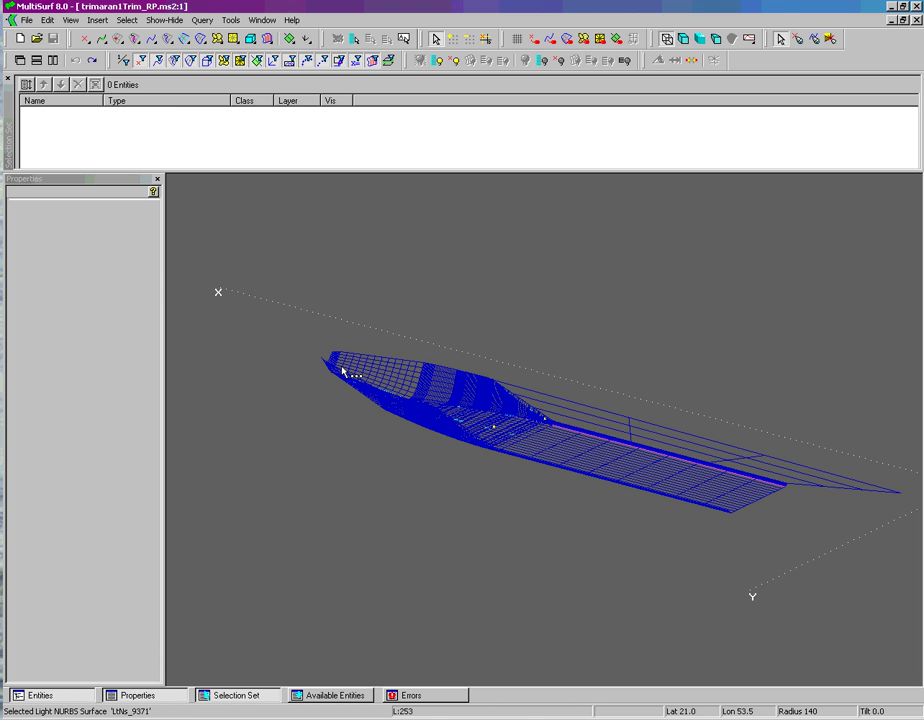
- Place a magnet near the upper corner of the small surface LtNs_9035 at the hull's tip, at about u 0.88, v 0.91
{"action": "middle_click_drag", "start_coordinate": [404, 449], "coordinate": [367, 419]}
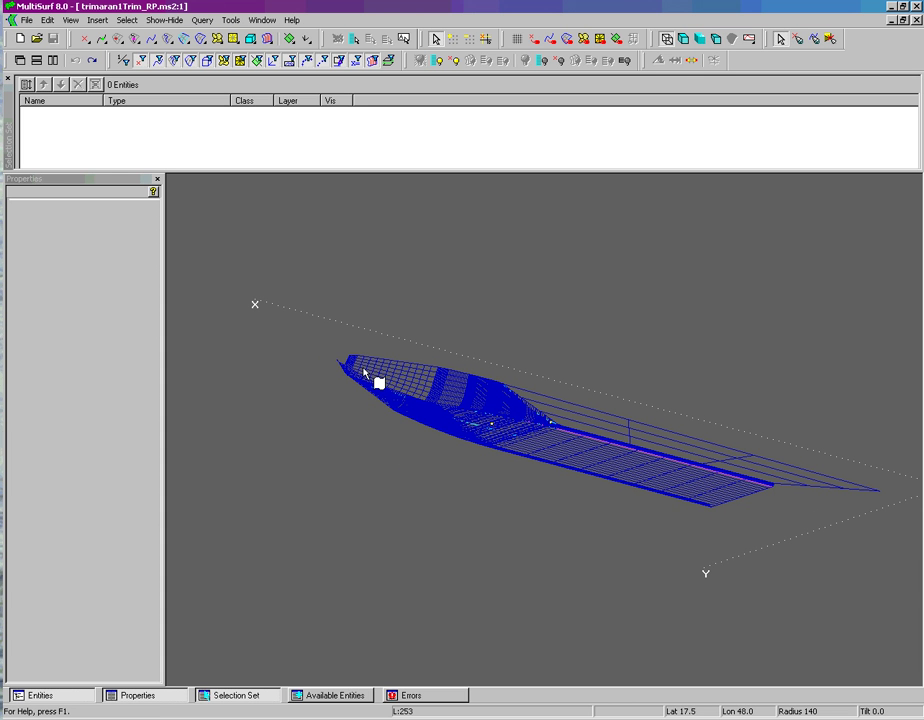
{"action": "scroll", "coordinate": [365, 373], "scroll_direction": "up", "scroll_amount": 3}
{"action": "scroll", "coordinate": [365, 373], "scroll_direction": "up", "scroll_amount": 1}
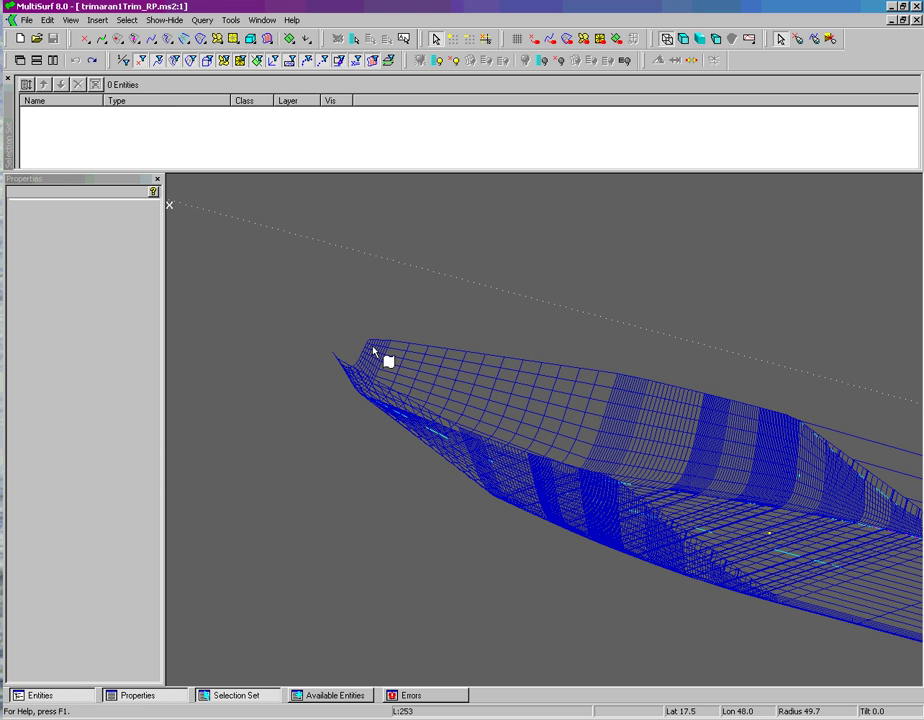
{"action": "left_click", "coordinate": [373, 352]}
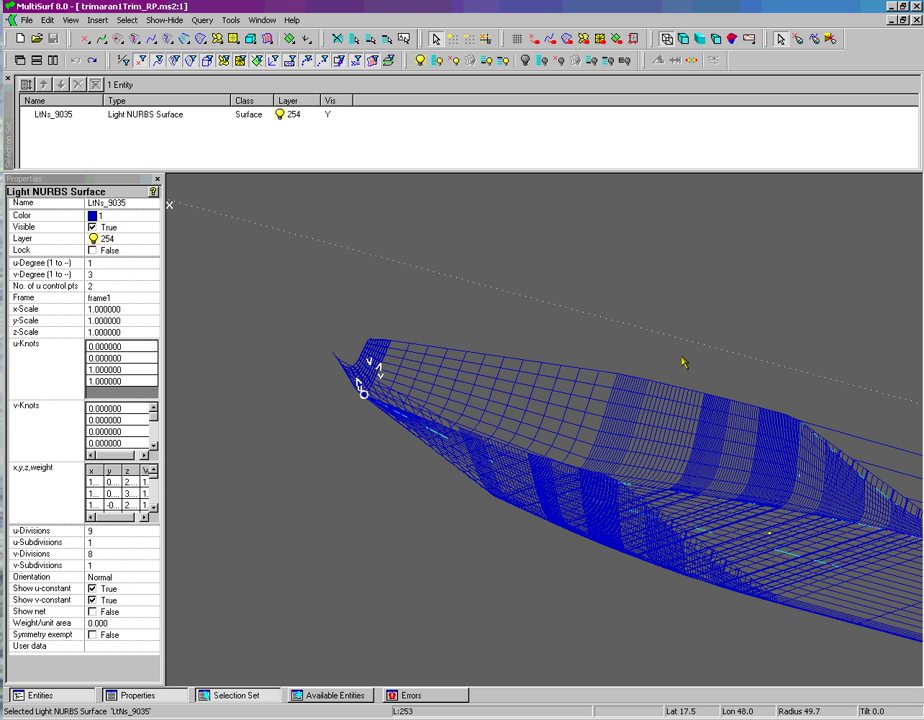
{"action": "key", "text": "q"}
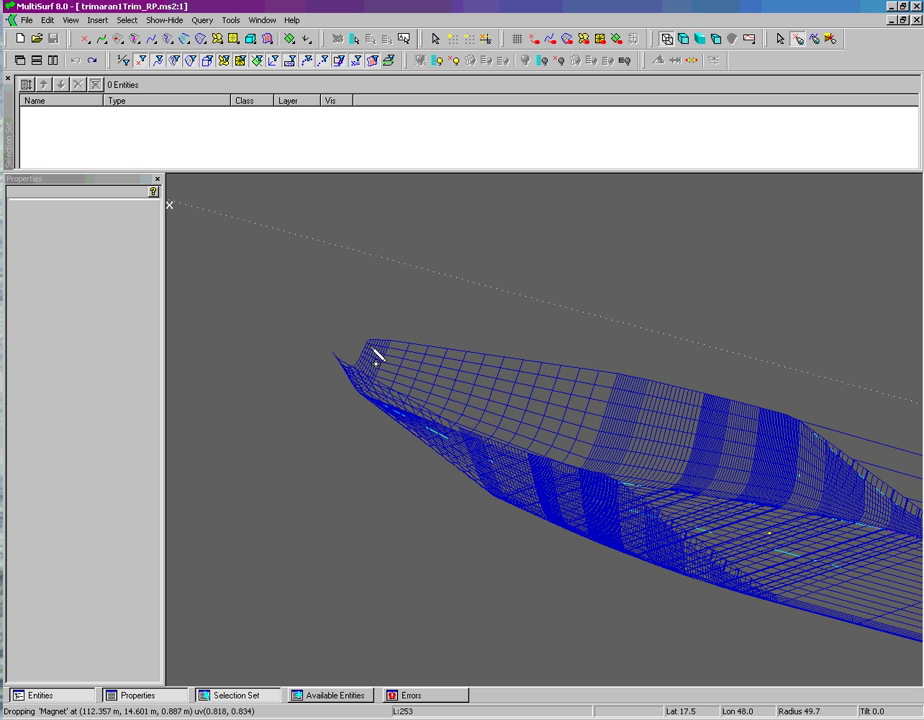
{"action": "left_click", "coordinate": [372, 346]}
{"action": "right_click", "coordinate": [404, 292]}
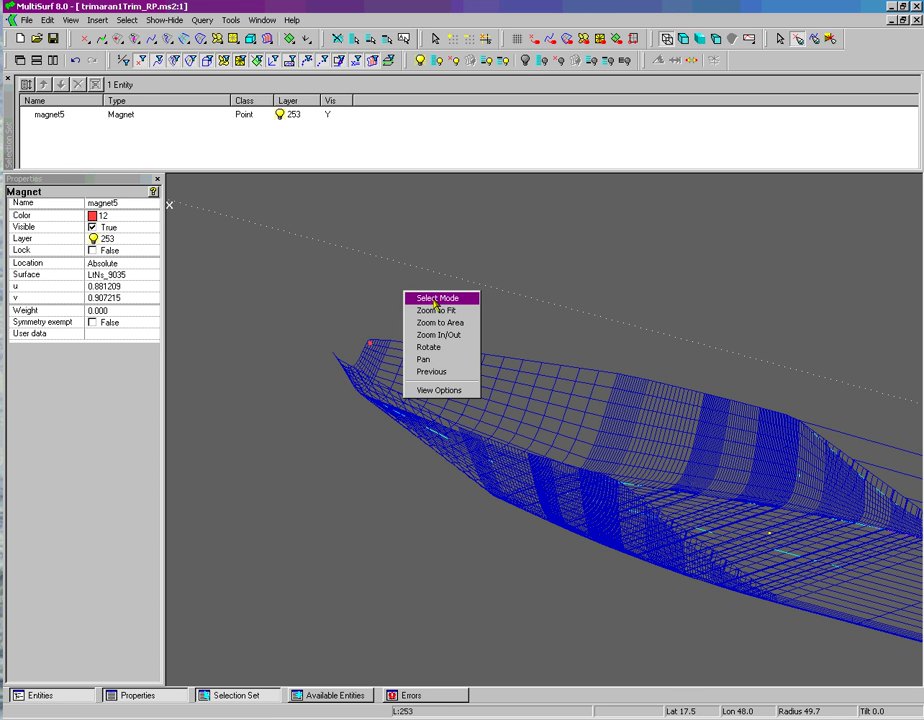
{"action": "left_click", "coordinate": [436, 298]}
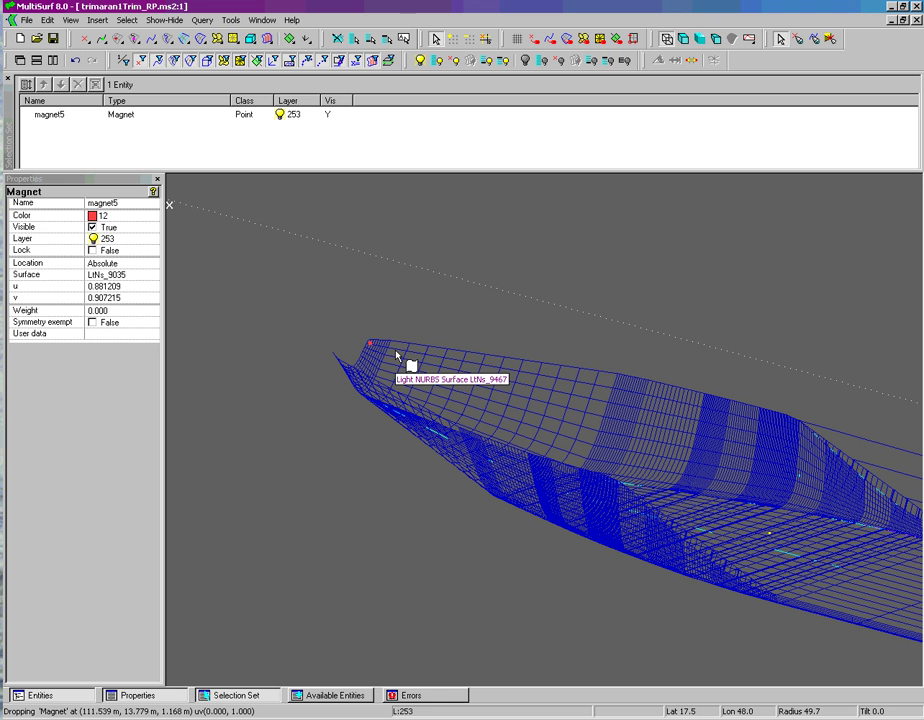
- Insert copies of the magnet on the remaining side surfaces, and move the copy at the hull's lower edge up to about u 0.89, v 0.11
{"action": "left_click", "coordinate": [401, 356], "text": "ctrl"}
{"action": "left_click", "coordinate": [645, 409], "text": "ctrl"}
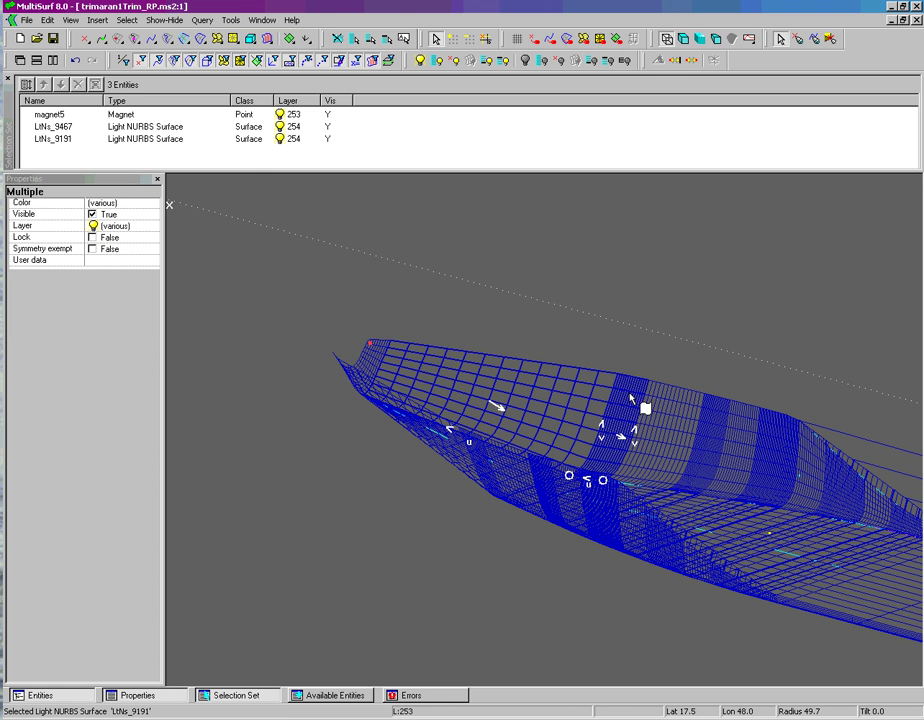
{"action": "left_click", "coordinate": [711, 421], "text": "ctrl"}
{"action": "left_click", "coordinate": [740, 429], "text": "ctrl"}
{"action": "left_click", "coordinate": [766, 438], "text": "ctrl"}
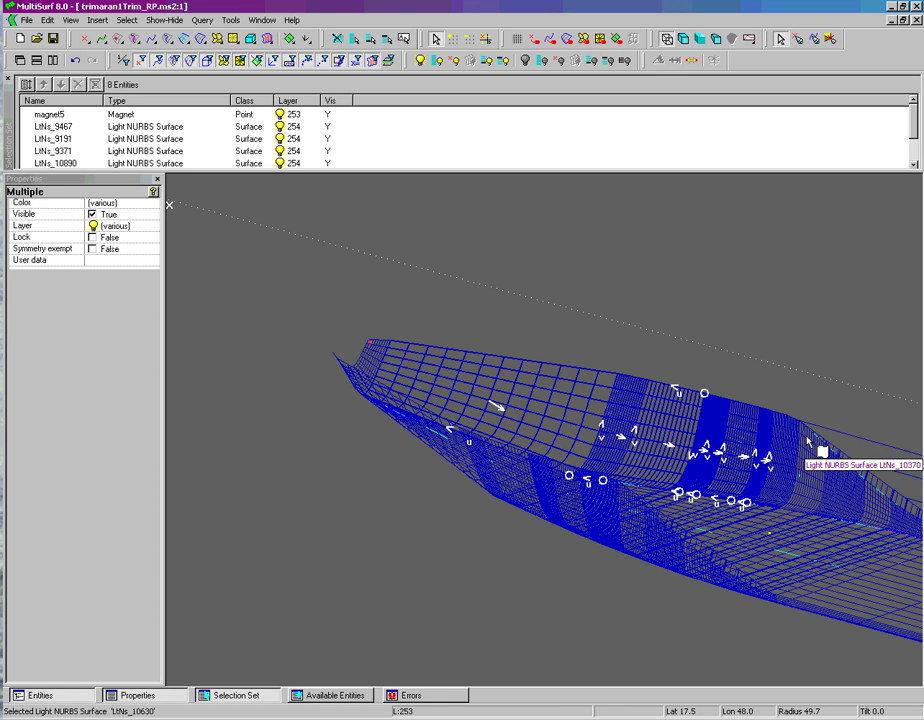
{"action": "left_click", "coordinate": [819, 452], "text": "ctrl"}
{"action": "left_click", "coordinate": [872, 455], "text": "ctrl"}
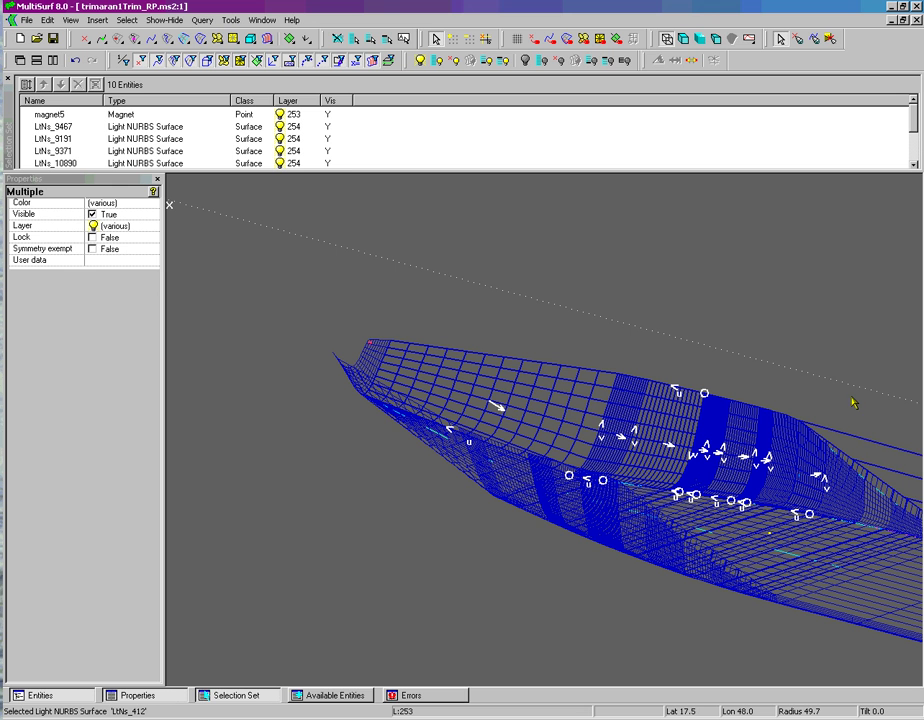
{"action": "key", "text": "ctrl+c"}
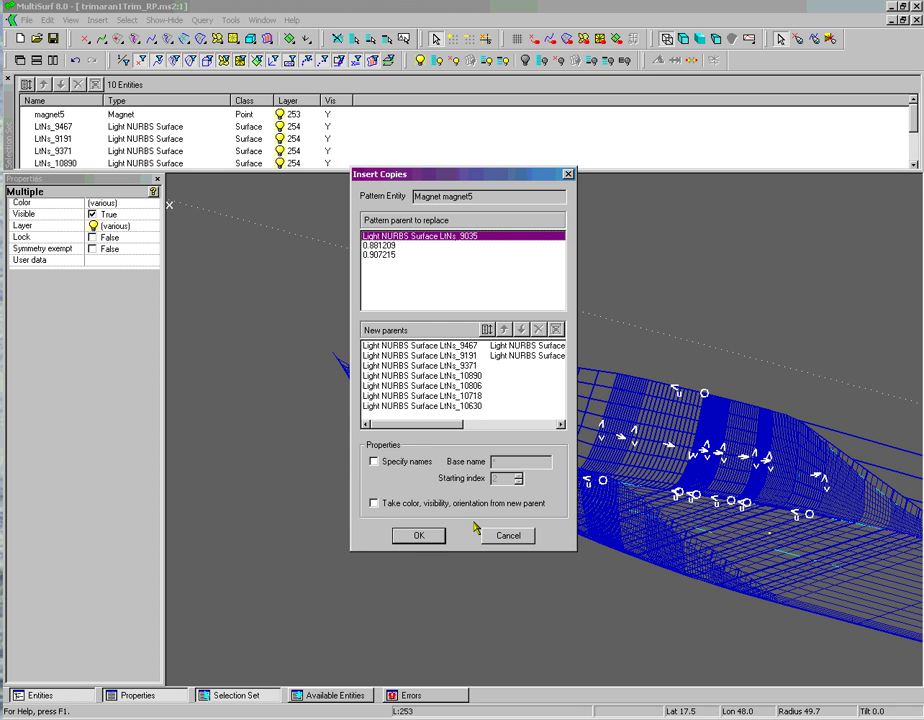
{"action": "left_click", "coordinate": [414, 536]}
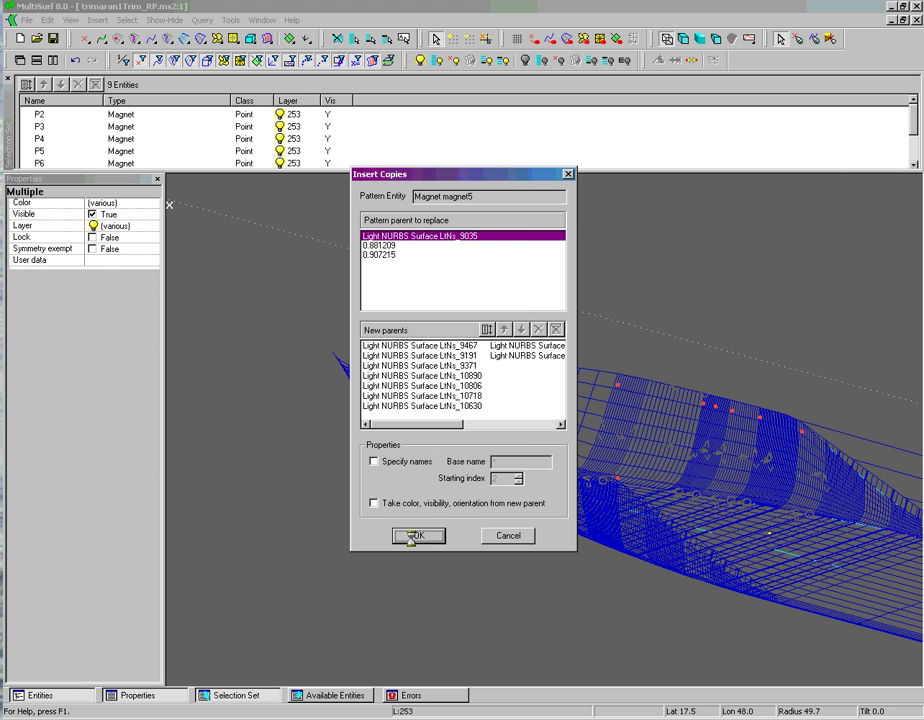
{"action": "left_click", "coordinate": [462, 422]}
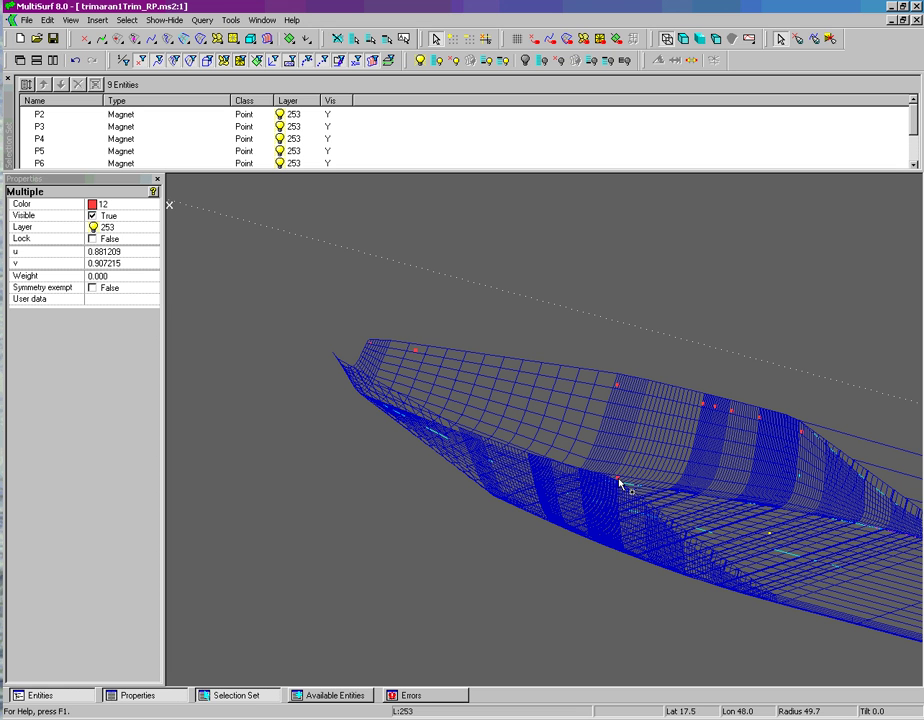
{"action": "left_click_drag", "start_coordinate": [619, 481], "coordinate": [652, 398]}
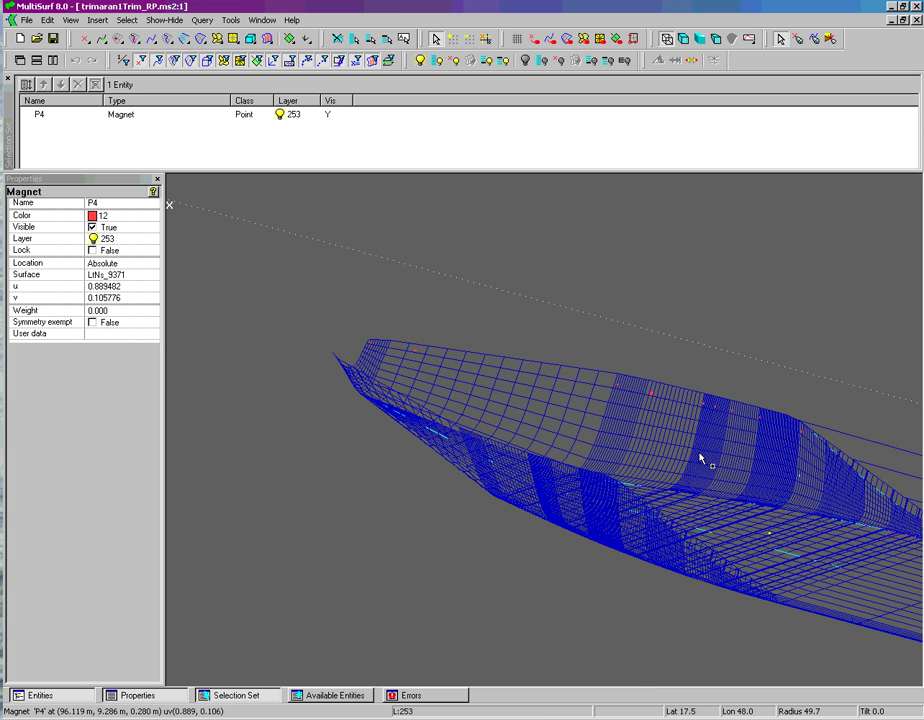
- Create an Intersection Snake from the original magnet at the hull's tip and the *Z=0 plane, with the default entity * as its point
{"action": "left_click", "coordinate": [371, 347]}
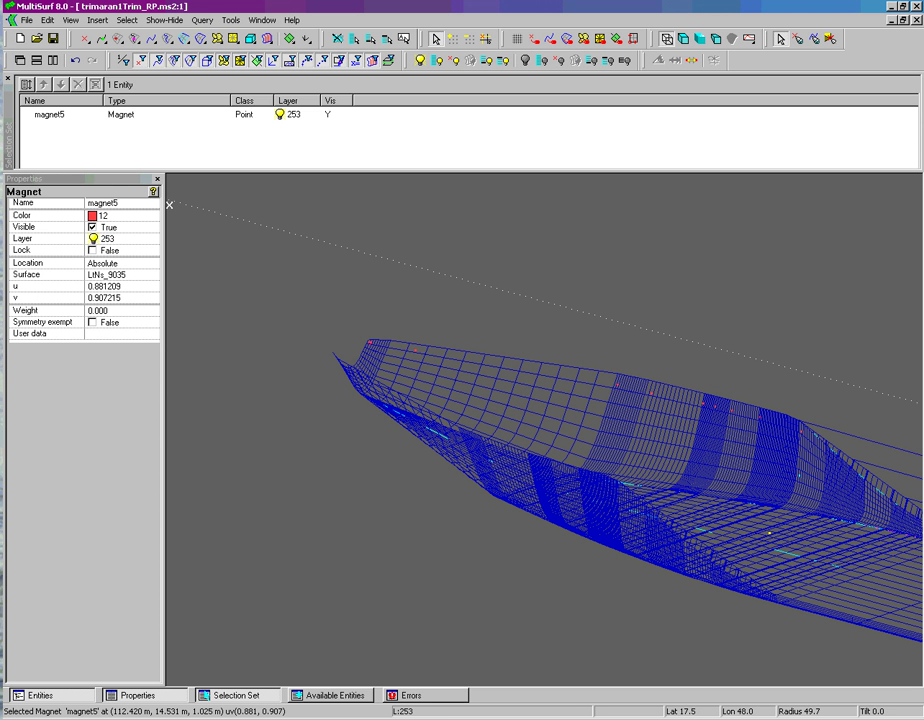
{"action": "left_click_drag", "start_coordinate": [320, 262], "coordinate": [316, 205]}
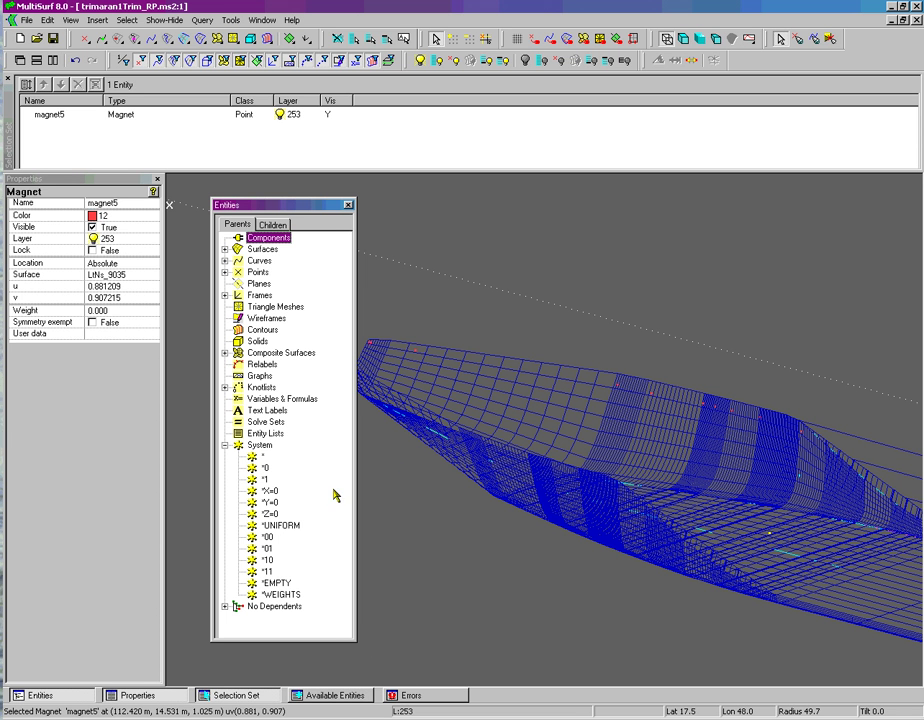
{"action": "left_click", "coordinate": [262, 514], "text": "ctrl"}
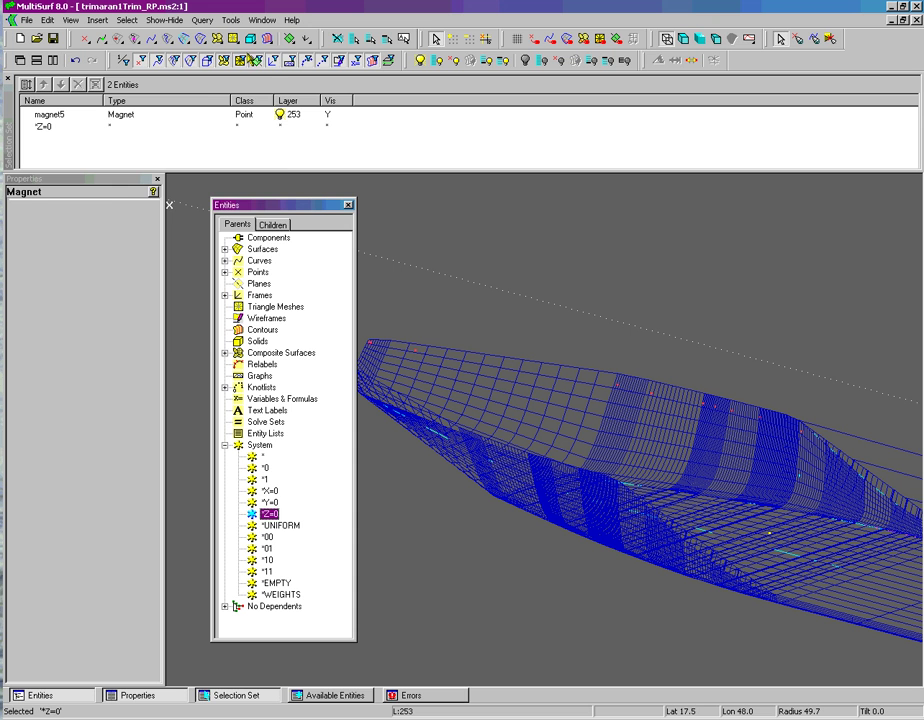
{"action": "left_click", "coordinate": [170, 40]}
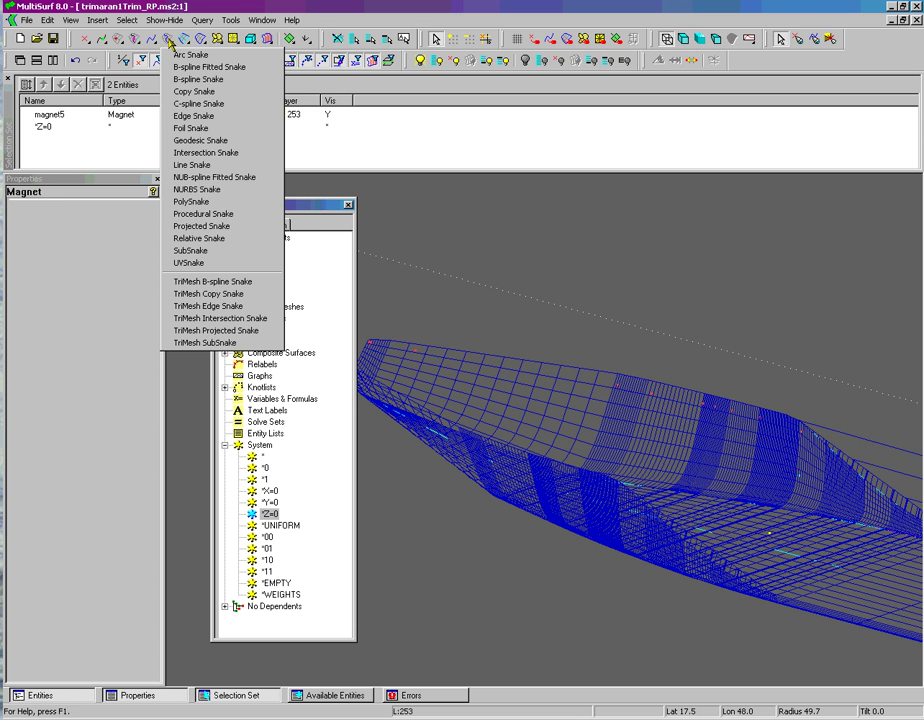
{"action": "left_click", "coordinate": [202, 153]}
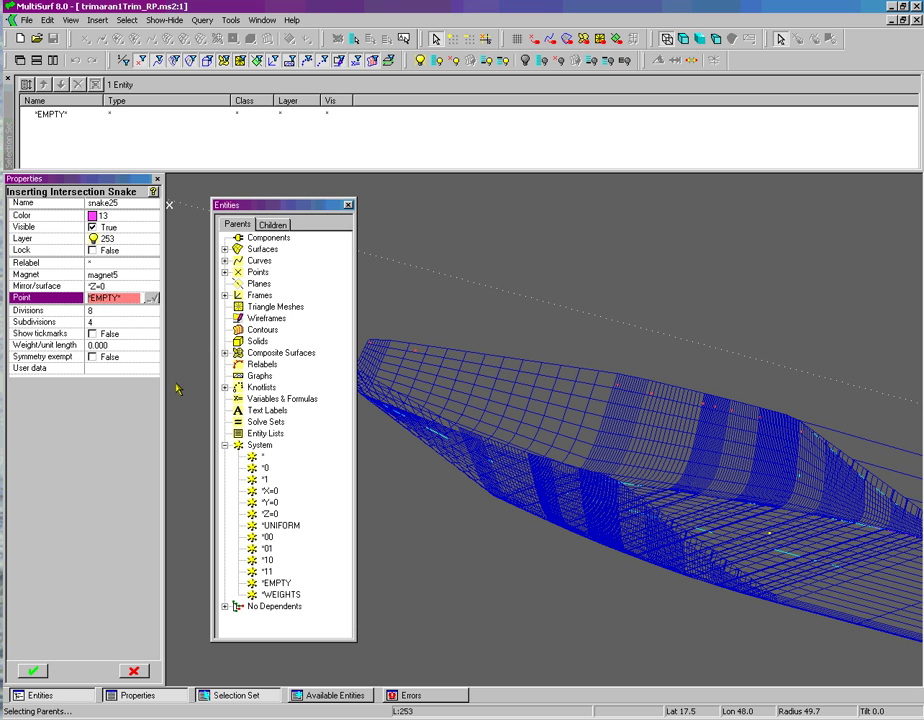
{"action": "left_click", "coordinate": [262, 456]}
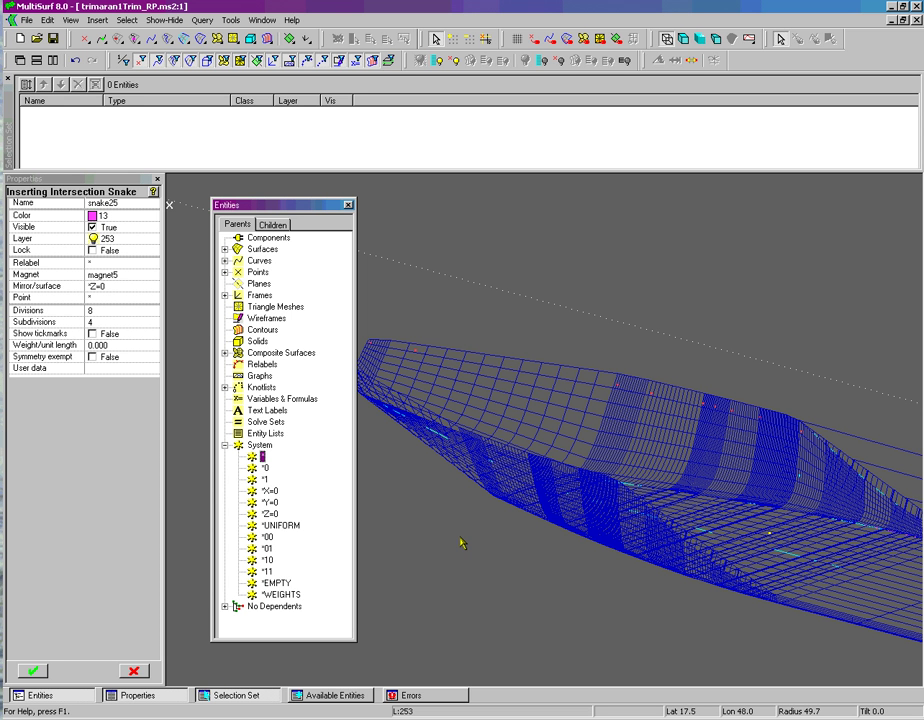
{"action": "left_click", "coordinate": [32, 671]}
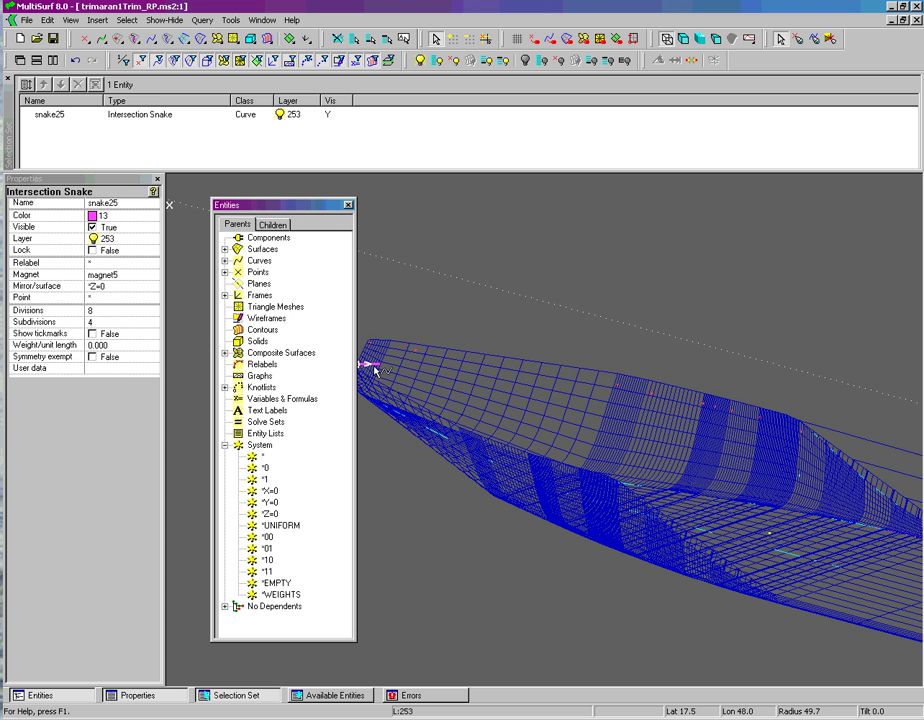
- Insert copies of the intersection snake, replacing its parent magnet with magnets P2 to P9 along the hull side
{"action": "scroll", "coordinate": [434, 496], "scroll_direction": "down", "scroll_amount": 1}
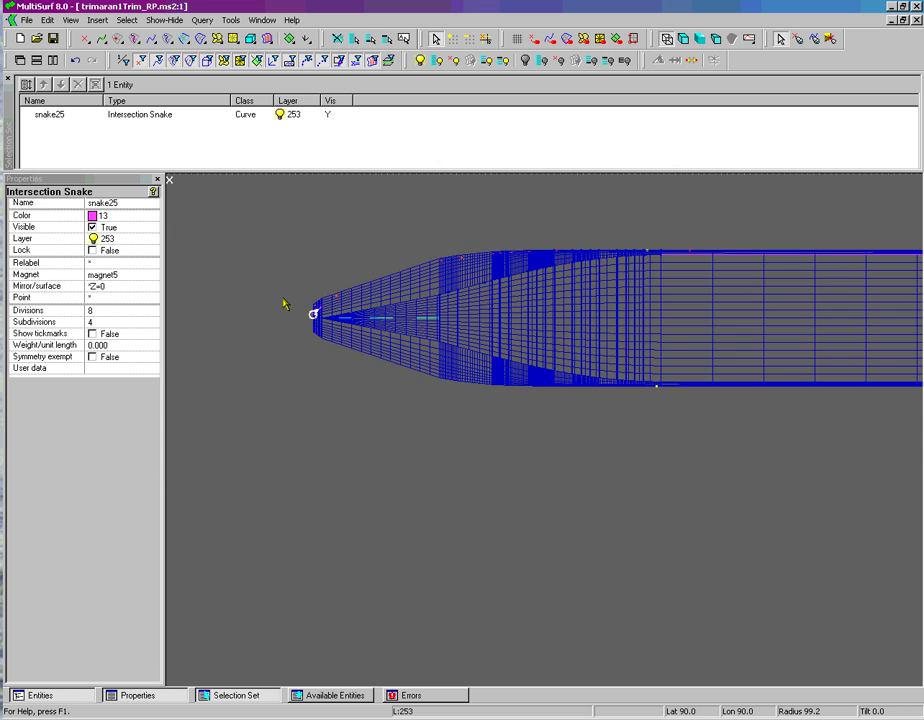
{"action": "key", "text": "y"}
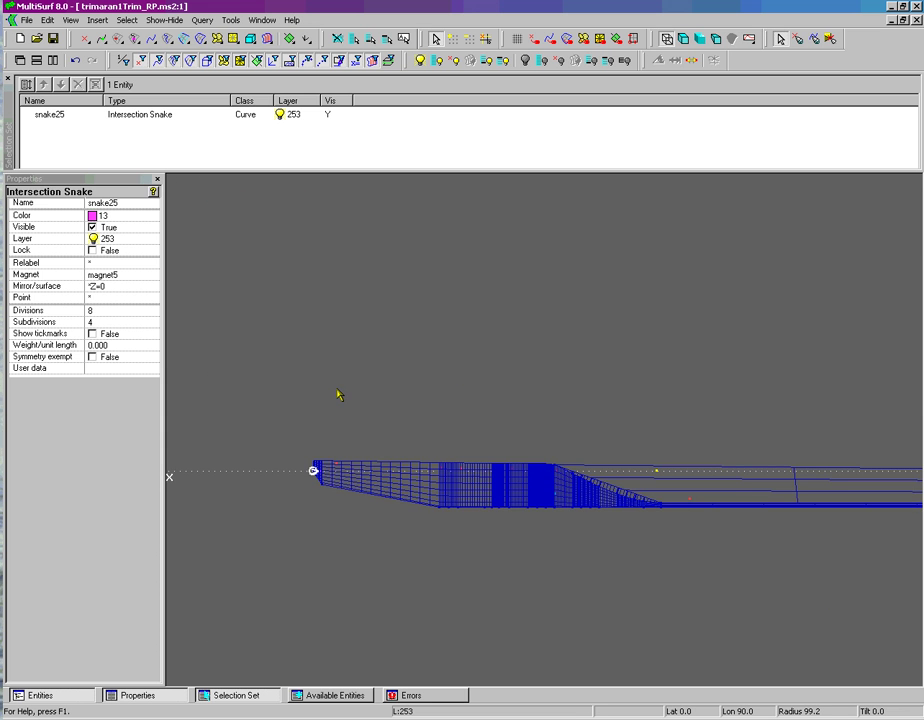
{"action": "scroll", "coordinate": [325, 472], "scroll_direction": "up", "scroll_amount": 10}
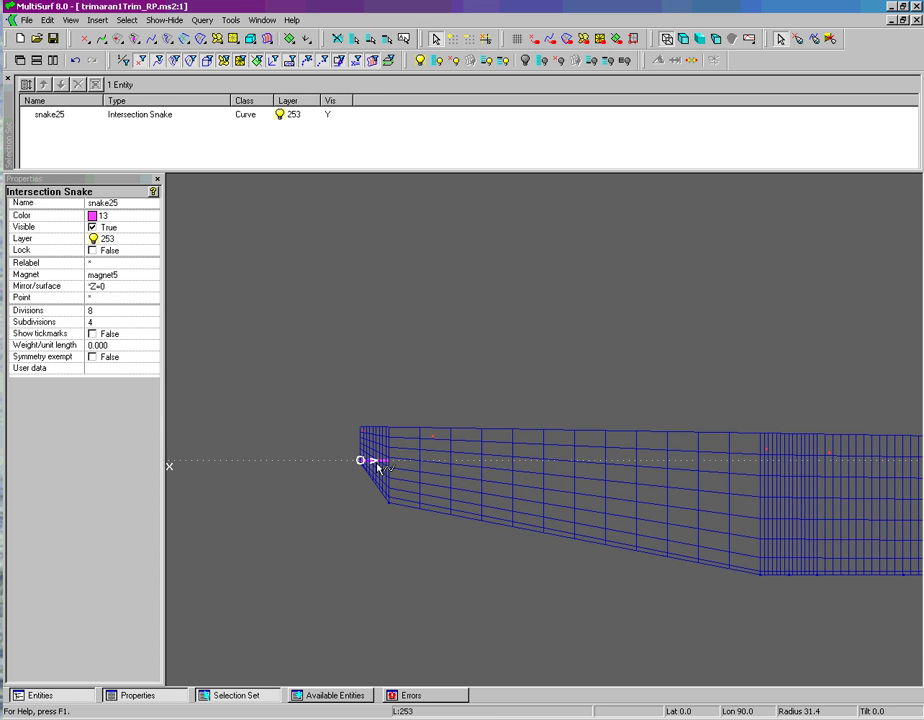
{"action": "left_click", "coordinate": [432, 437]}
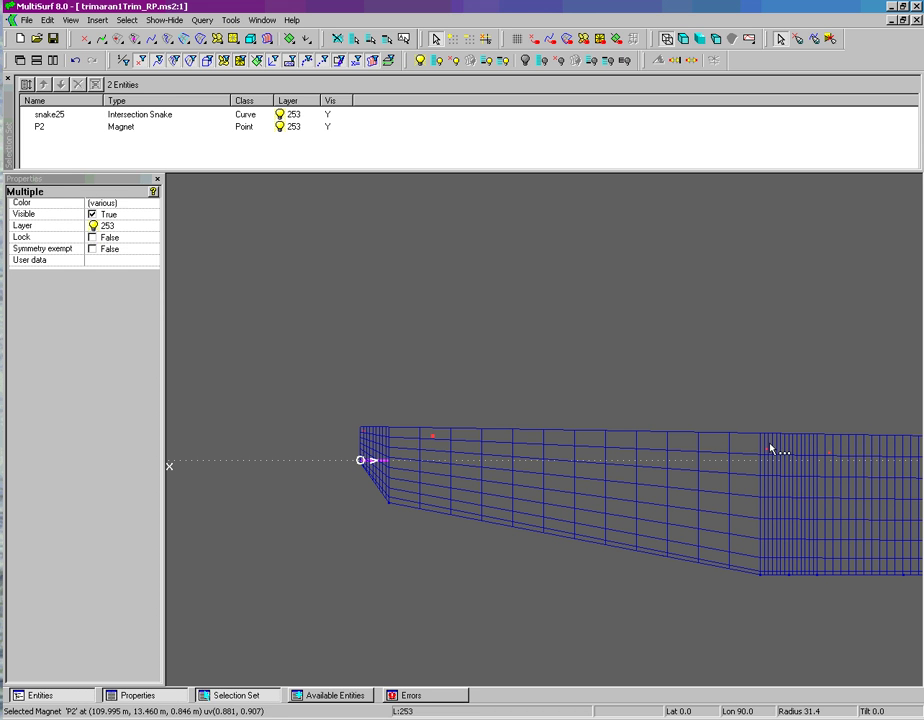
{"action": "left_click", "coordinate": [767, 449]}
{"action": "left_click", "coordinate": [831, 455], "text": "ctrl"}
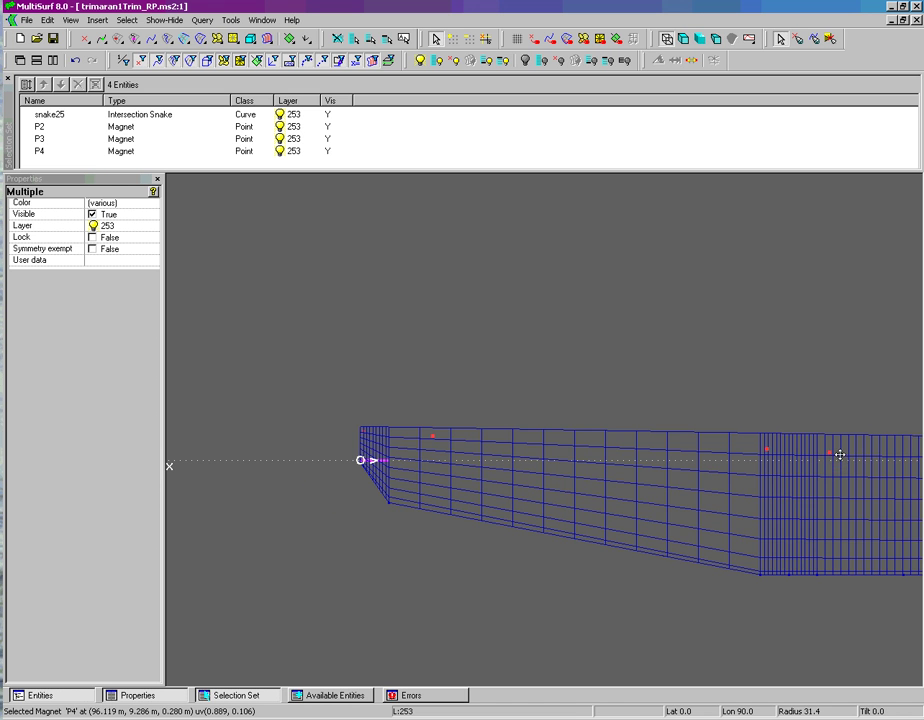
{"action": "middle_click_drag", "start_coordinate": [839, 454], "coordinate": [465, 447]}
{"action": "left_click", "coordinate": [555, 445], "text": "ctrl"}
{"action": "left_click", "coordinate": [579, 445], "text": "ctrl"}
{"action": "left_click", "coordinate": [613, 445], "text": "ctrl"}
{"action": "left_click", "coordinate": [670, 445], "text": "ctrl"}
{"action": "left_click", "coordinate": [758, 452], "text": "ctrl"}
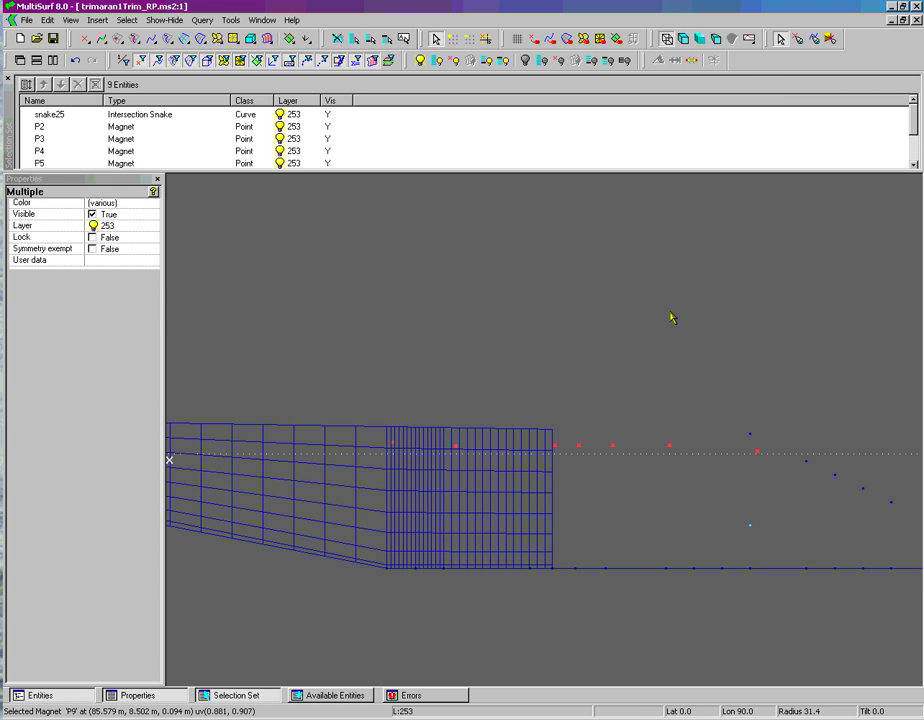
{"action": "key", "text": "ctrl+i"}
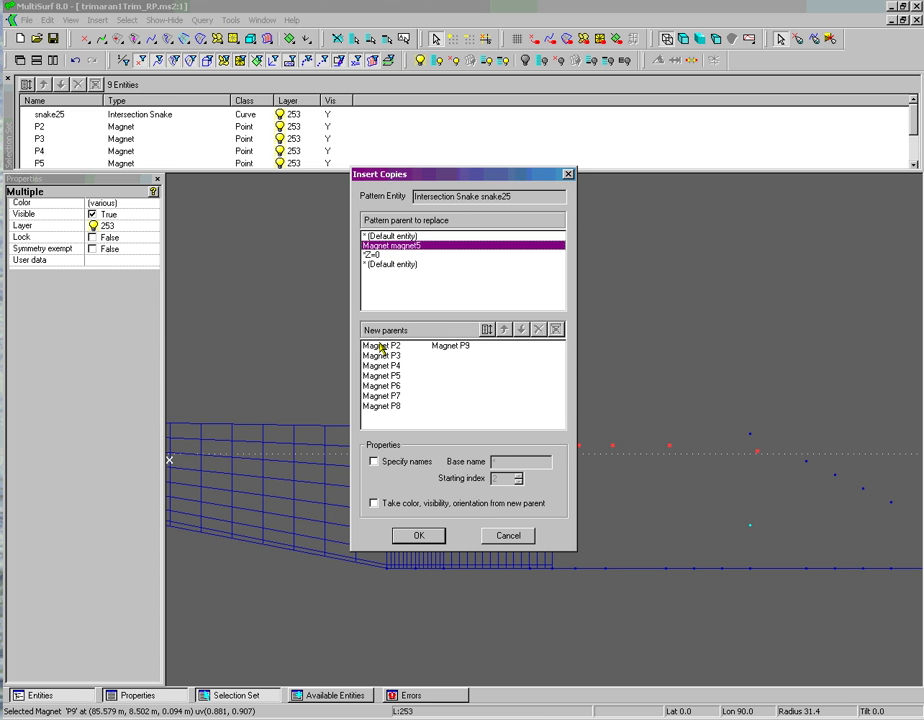
{"action": "left_click", "coordinate": [418, 535]}
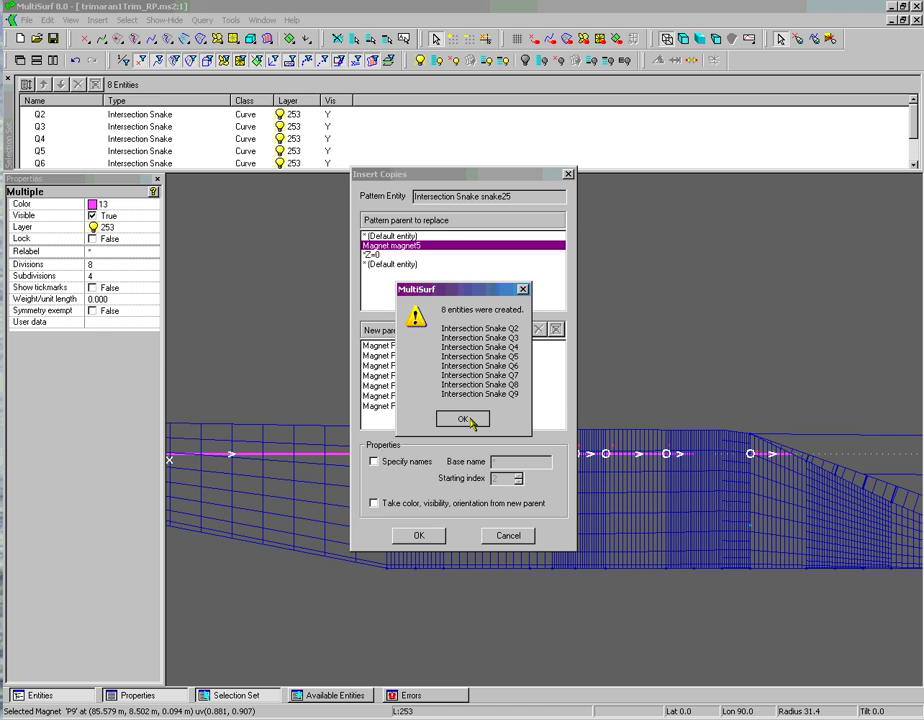
- Insert copies of magnet P8 on the two narrow side surfaces LtNs_10542 and LtNs_10454, replacing its parent surface
{"action": "left_click", "coordinate": [466, 419]}
{"action": "right_click_drag", "start_coordinate": [716, 380], "coordinate": [711, 399]}
{"action": "left_click", "coordinate": [773, 309]}
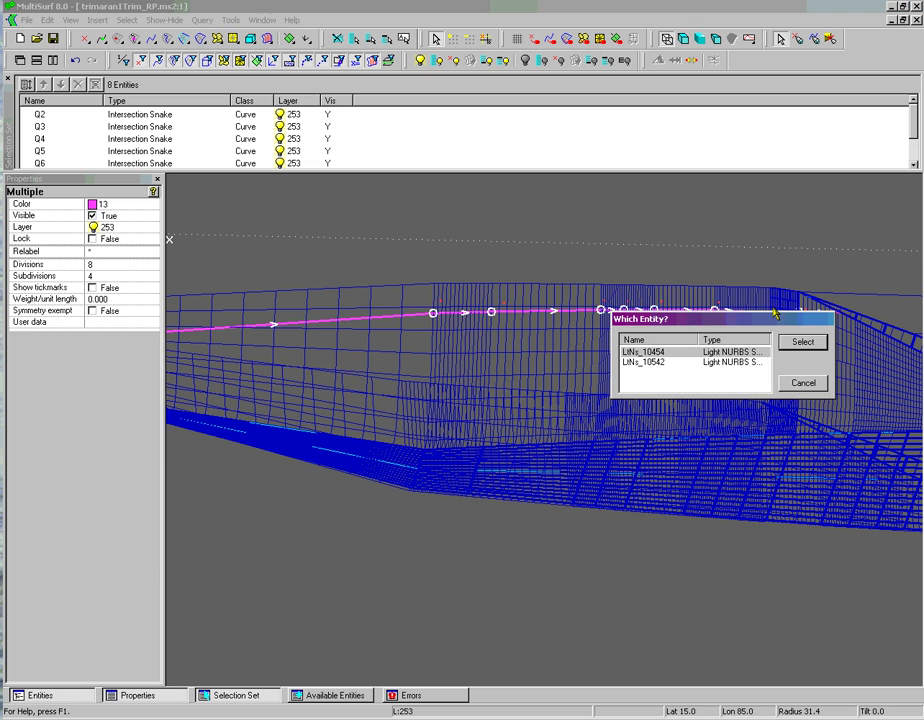
{"action": "left_click", "coordinate": [801, 386]}
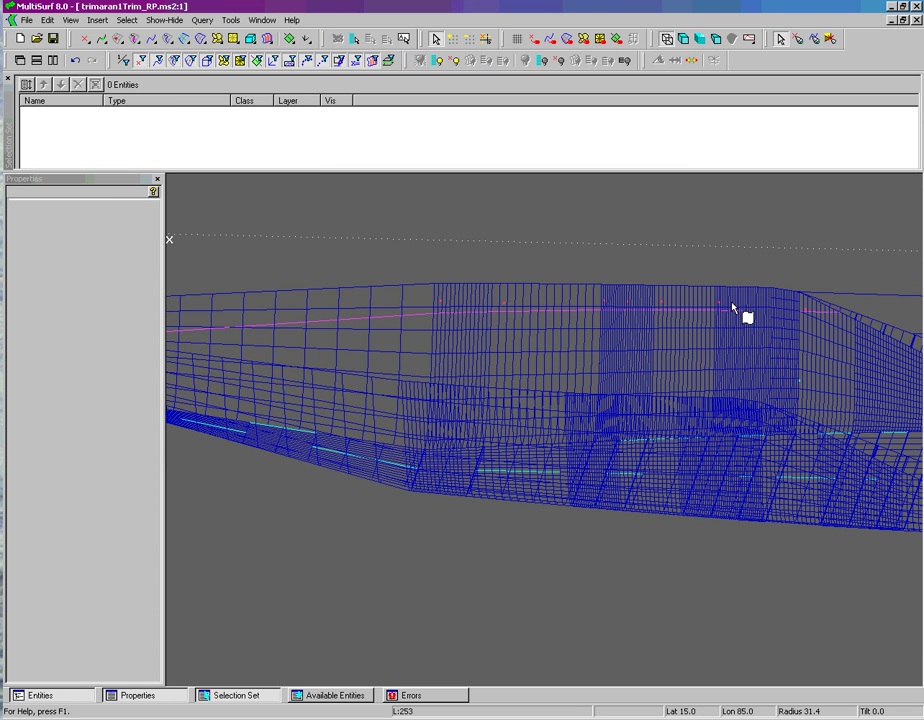
{"action": "left_click", "coordinate": [721, 308]}
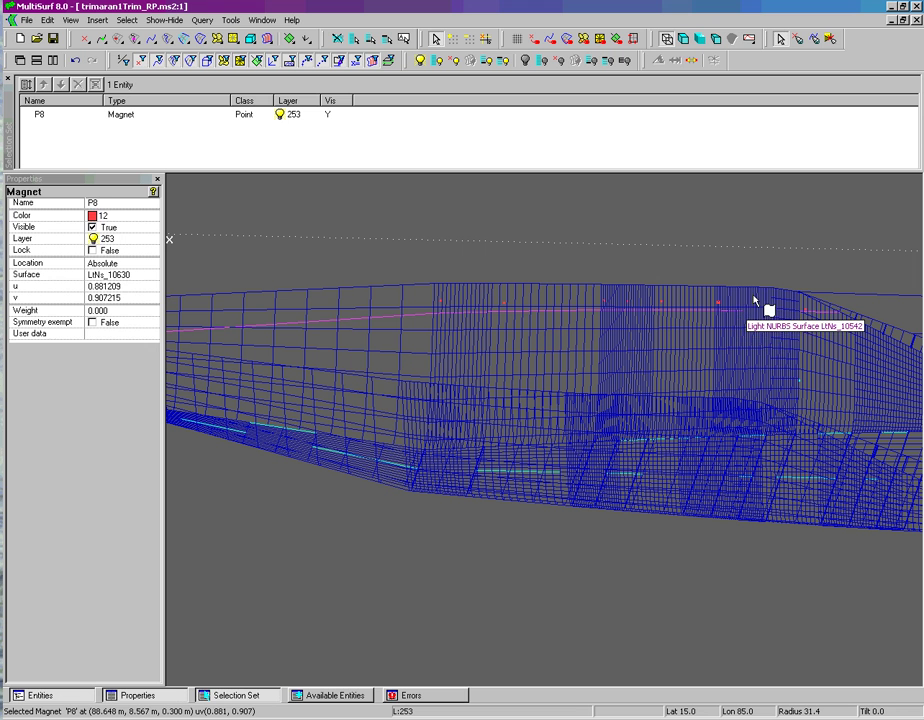
{"action": "left_click", "coordinate": [758, 304], "text": "ctrl"}
{"action": "left_click", "coordinate": [788, 308], "text": "ctrl"}
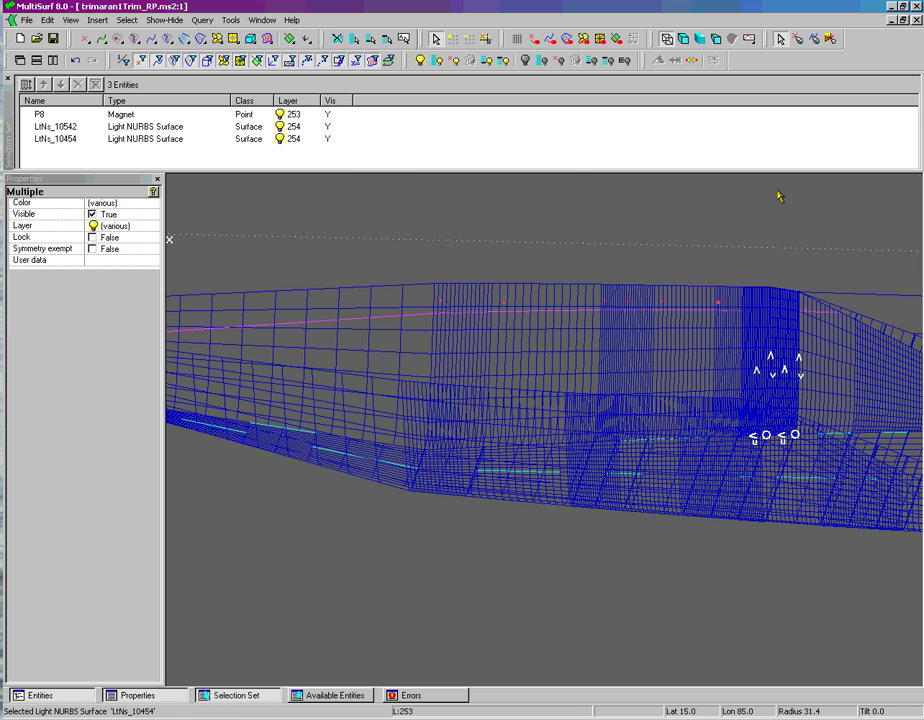
{"action": "key", "text": "ctrl+d"}
{"action": "left_click", "coordinate": [419, 537]}
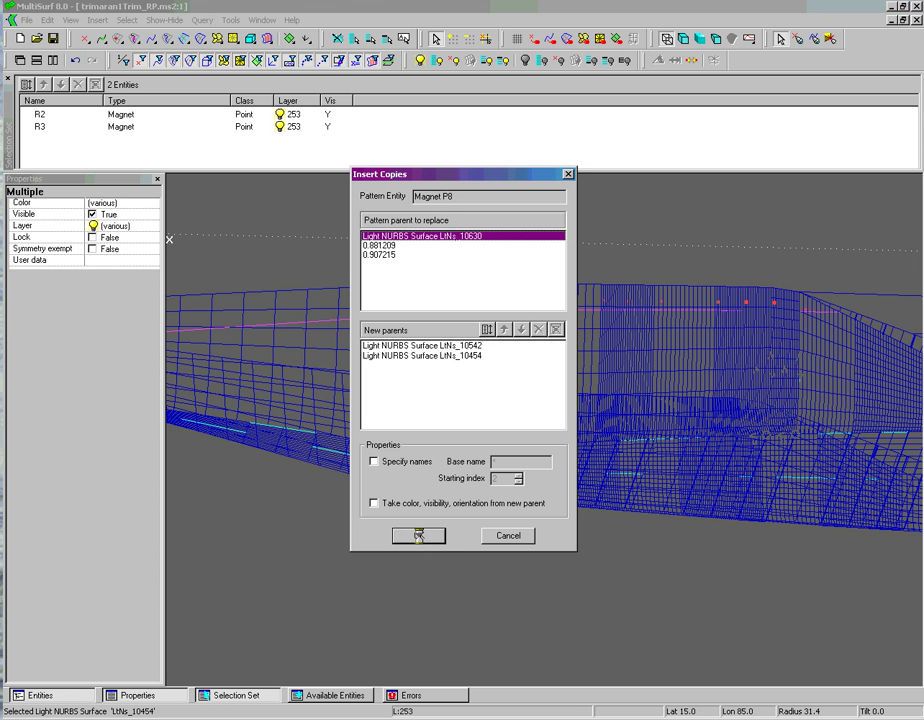
- Insert copies of intersection snake Q8, replacing its parent magnet P8 with magnets R2 and R3
{"action": "left_click", "coordinate": [734, 315]}
{"action": "left_click", "coordinate": [748, 309]}
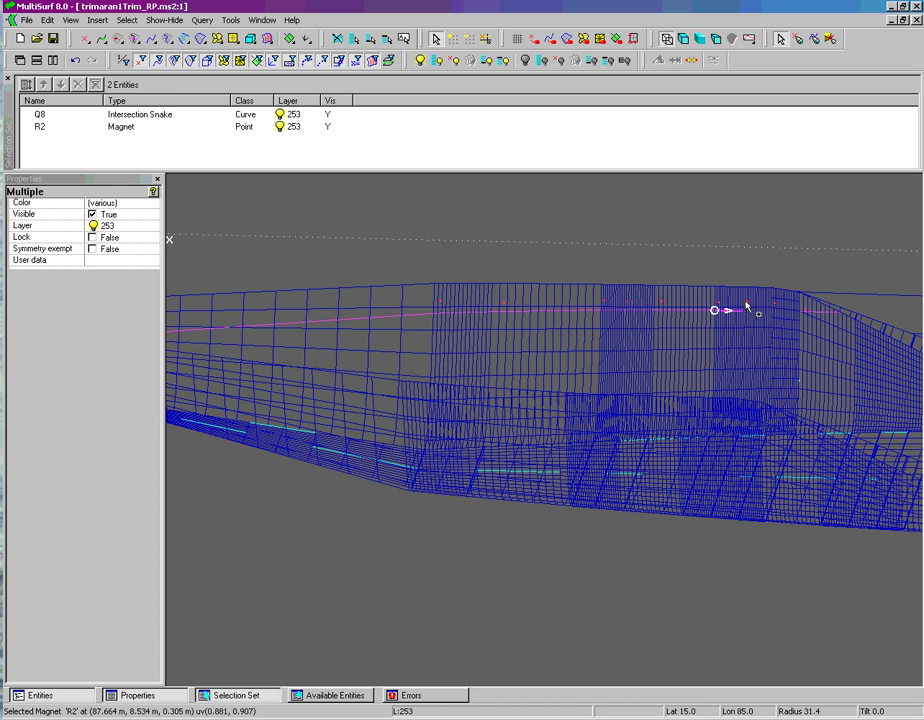
{"action": "left_click", "coordinate": [783, 316]}
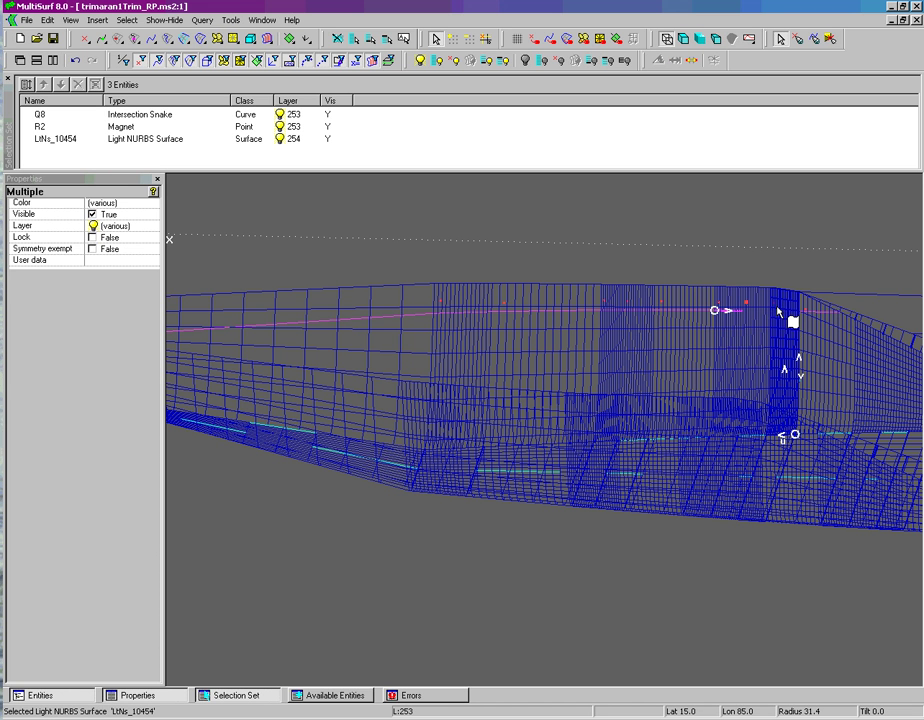
{"action": "left_click", "coordinate": [775, 301]}
{"action": "left_click", "coordinate": [786, 326]}
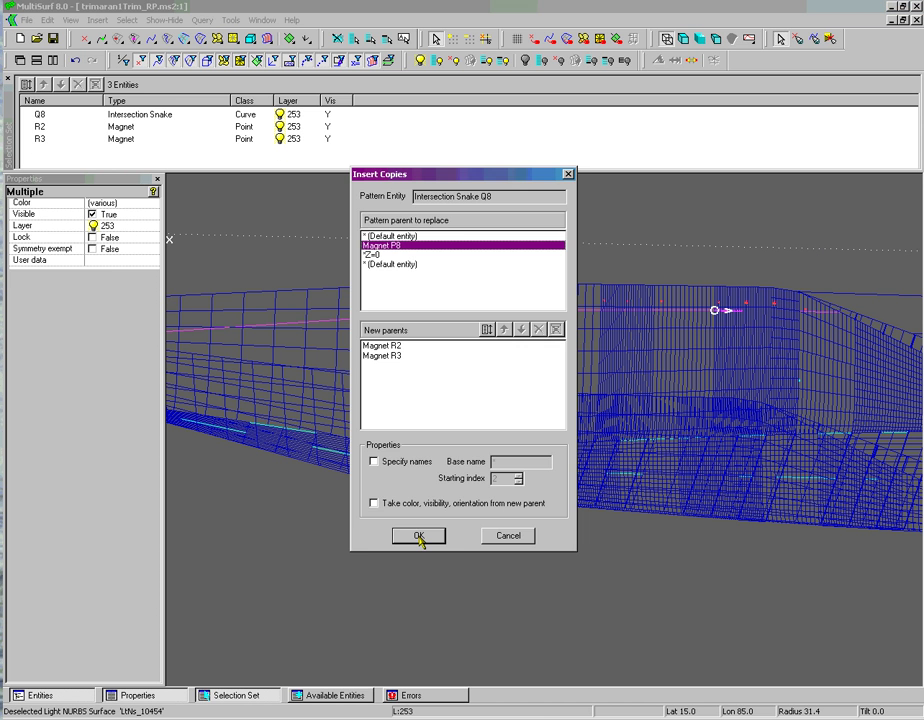
{"action": "left_click", "coordinate": [419, 538]}
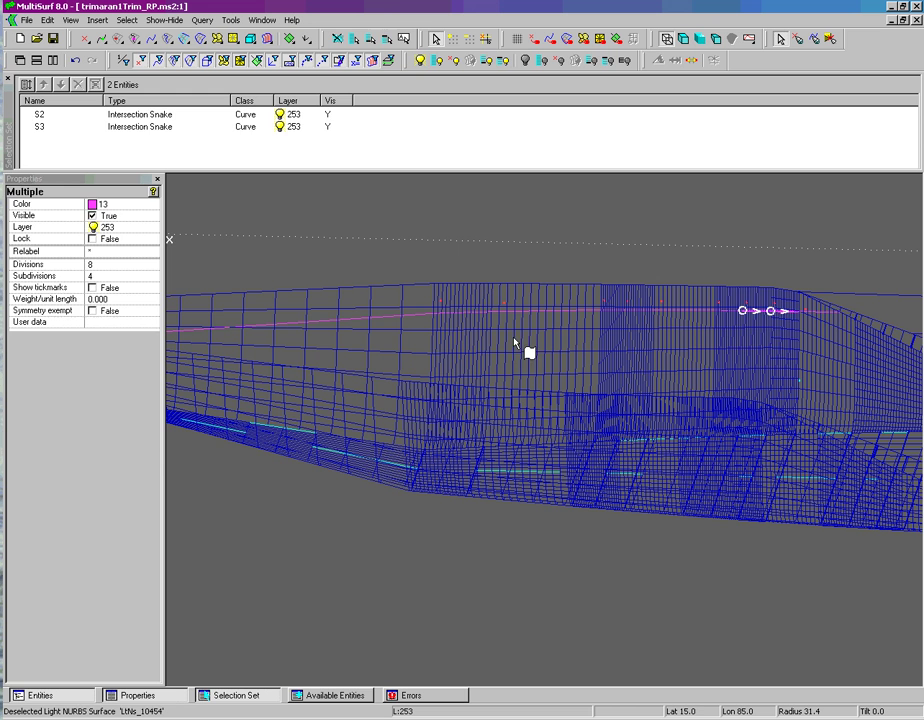
- Move magnet P10 on the long side surface up towards the surface's near end, to about u 0.16, v 0.95
{"action": "left_click", "coordinate": [534, 252]}
{"action": "key", "text": "y"}
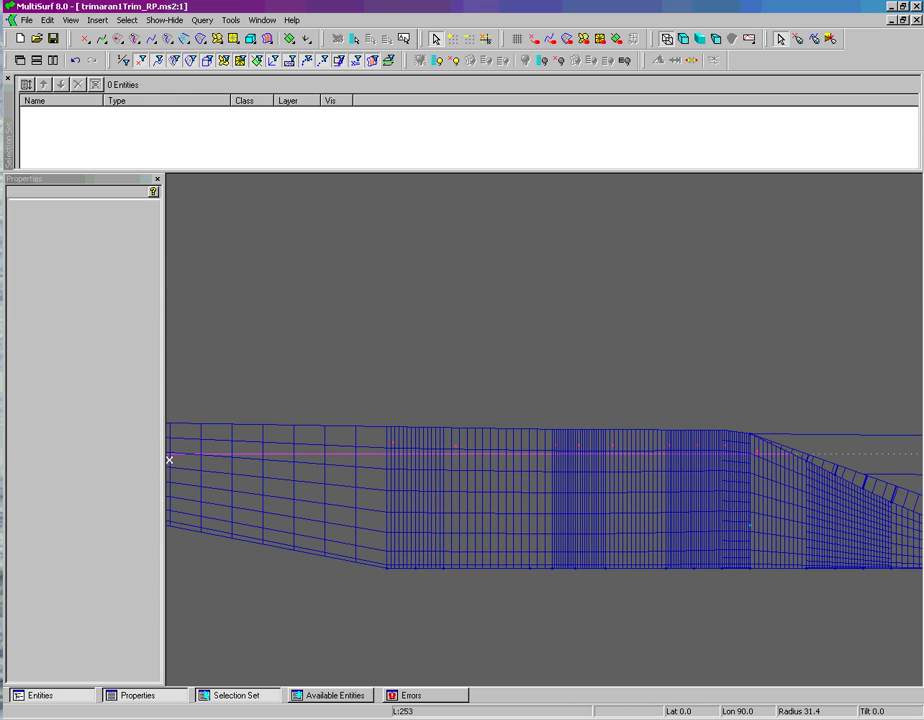
{"action": "scroll", "coordinate": [444, 668], "scroll_direction": "down", "scroll_amount": 6}
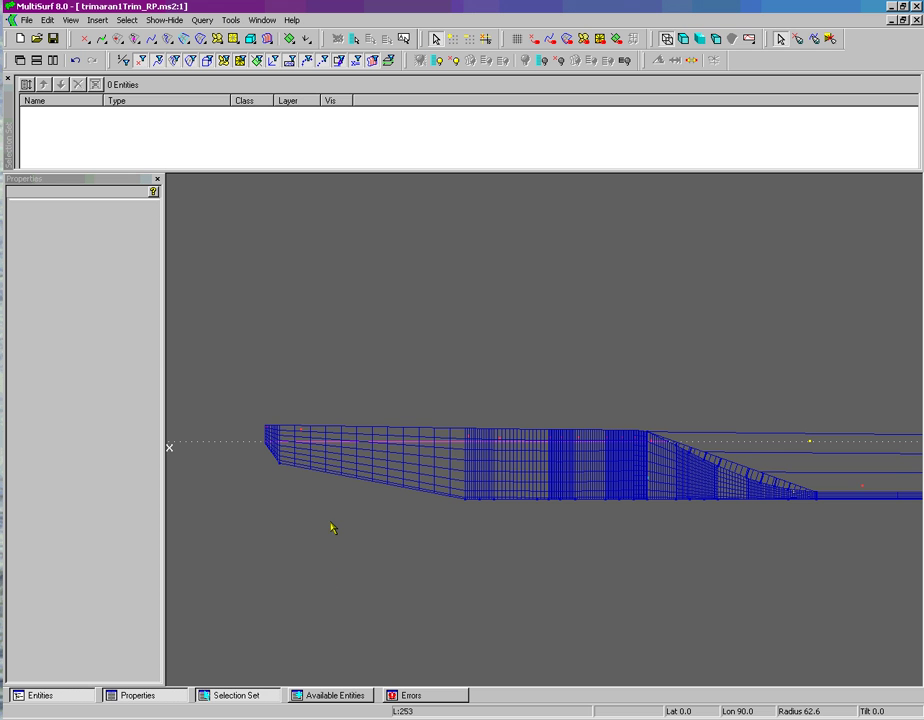
{"action": "middle_click_drag", "start_coordinate": [331, 522], "coordinate": [335, 547]}
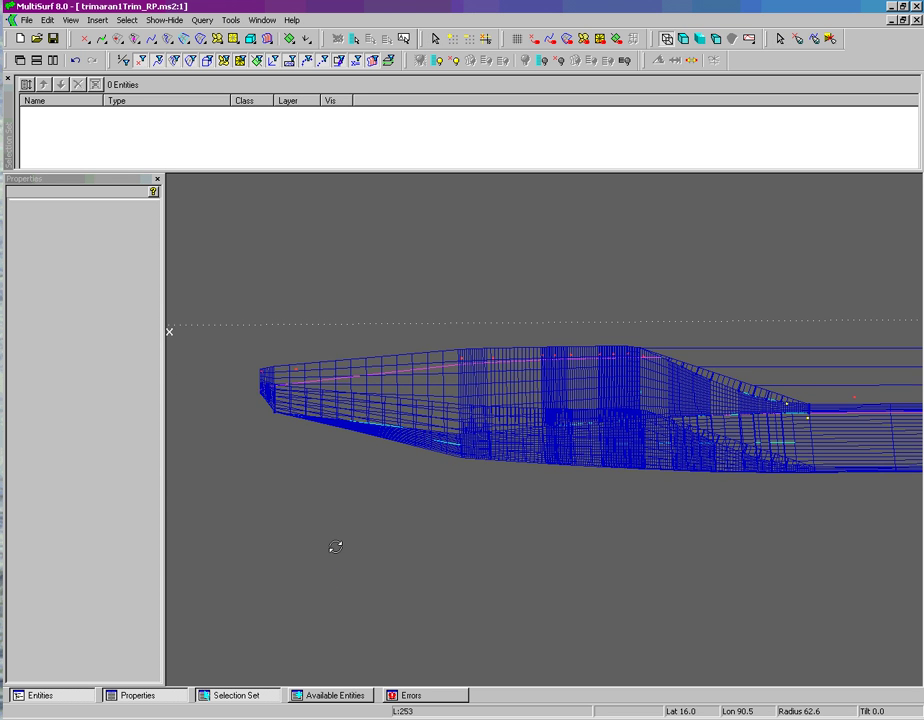
{"action": "mouse_move", "coordinate": [335, 546]}
{"action": "right_mouse_down"}
{"action": "mouse_move", "coordinate": [365, 549]}
{"action": "mouse_move", "coordinate": [338, 545]}
{"action": "right_mouse_up"}
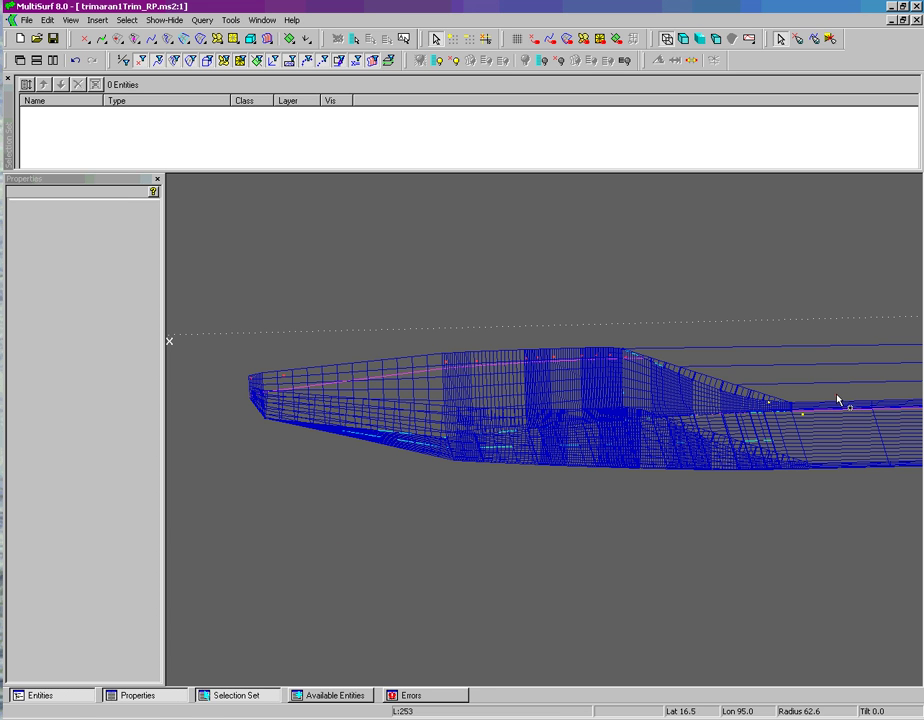
{"action": "left_click_drag", "start_coordinate": [838, 400], "coordinate": [705, 362]}
- Insert a copy of intersection snake Q7, replacing its parent magnet P7 with magnet P10 on the long side surface
{"action": "left_click", "coordinate": [551, 361]}
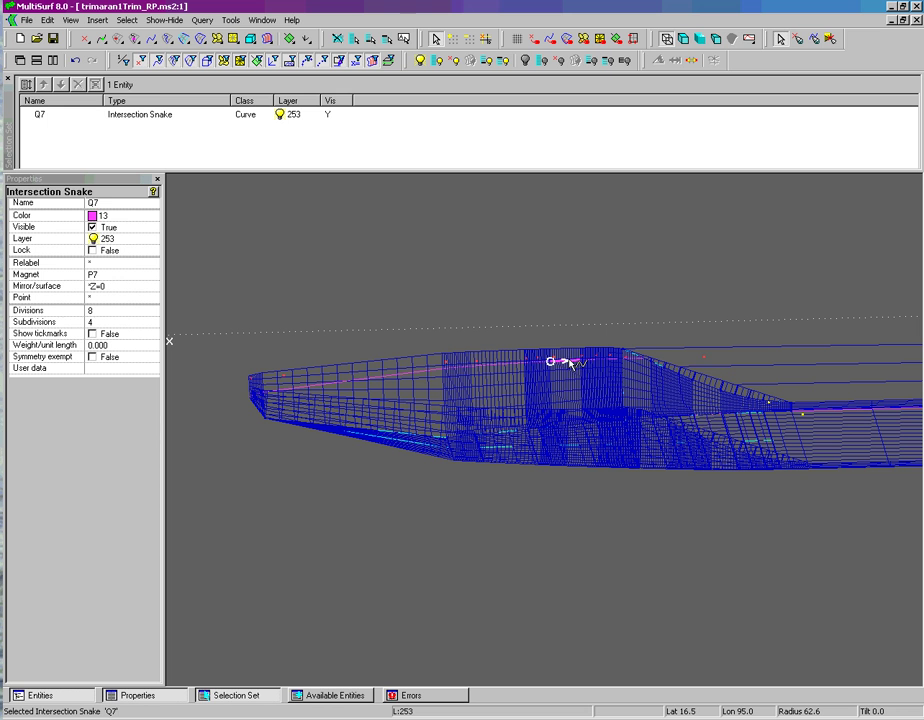
{"action": "left_click", "coordinate": [704, 358], "text": "shift"}
{"action": "key", "text": "ctrl+i"}
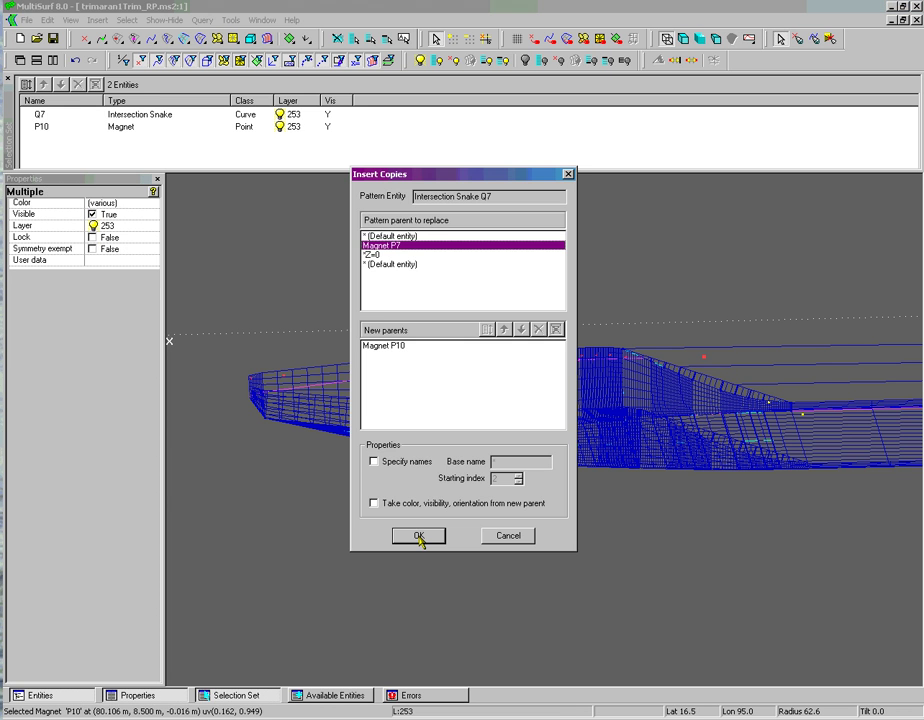
{"action": "left_click", "coordinate": [419, 536]}
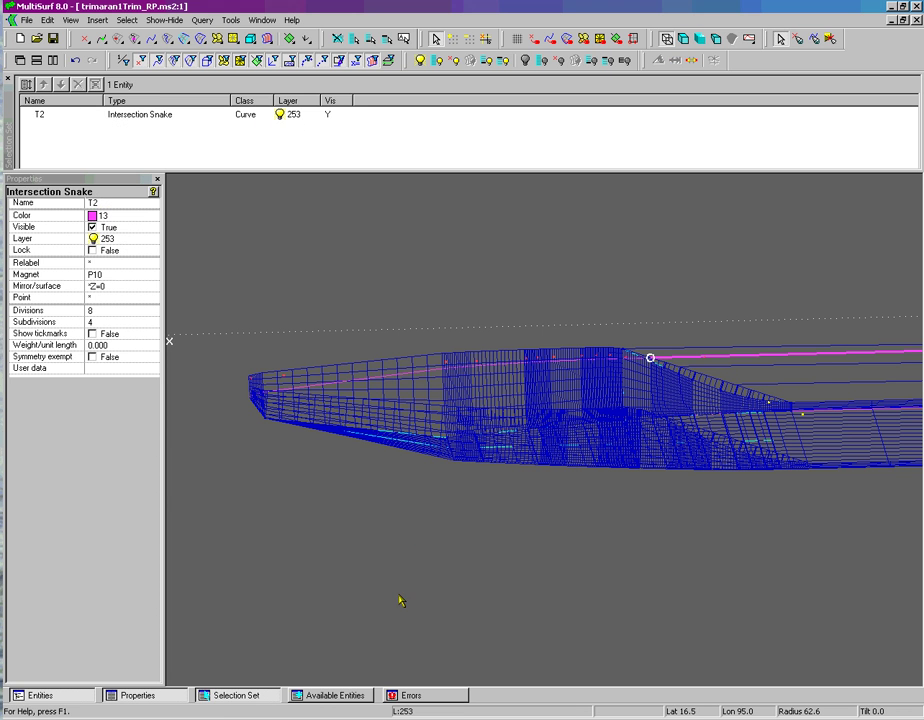
{"action": "scroll", "coordinate": [399, 600], "scroll_direction": "down", "scroll_amount": 5}
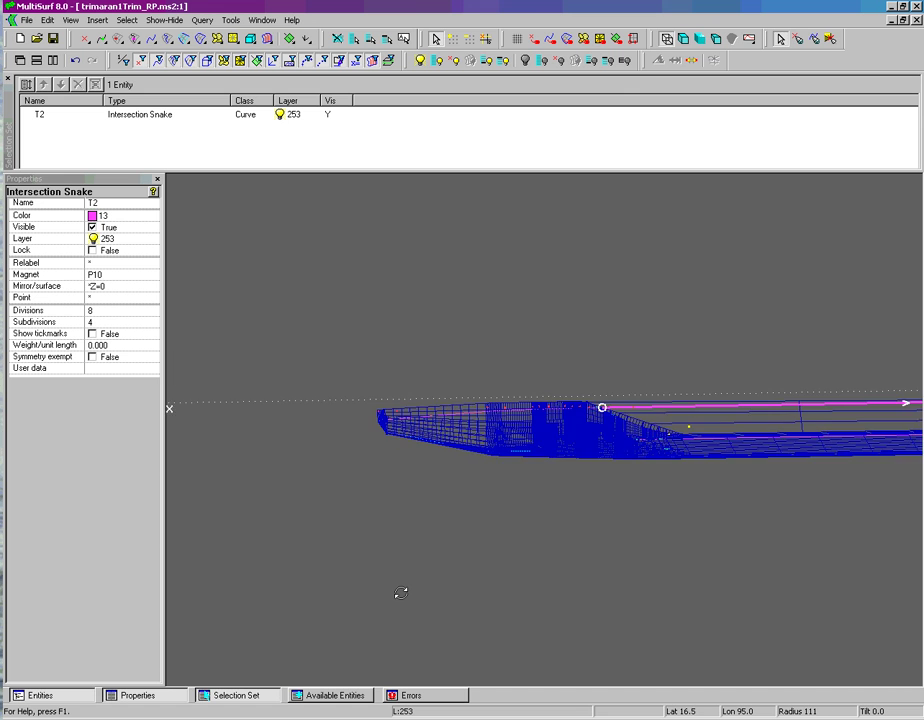